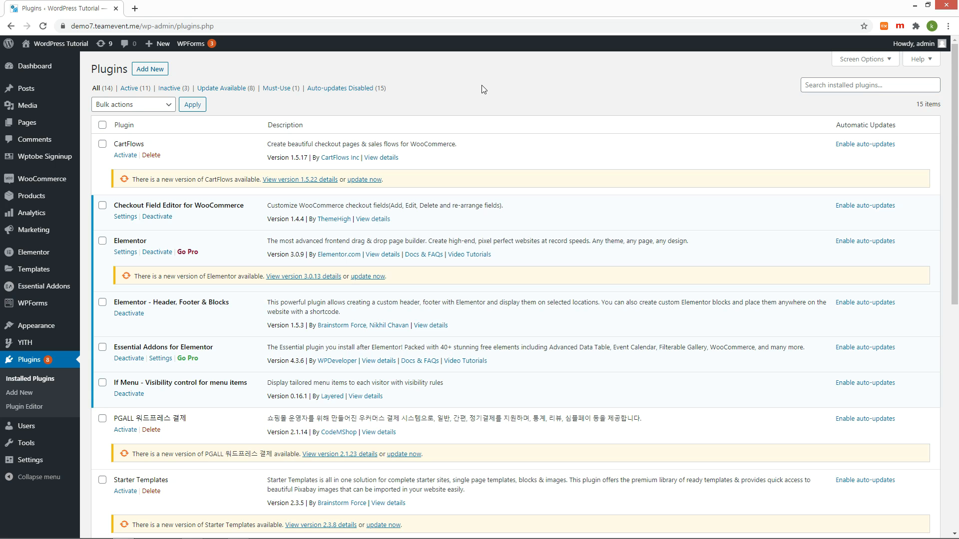
Find the TeraWallet plugin, install and activate it, and open its Users wallet page.
{"action": "left_click", "coordinate": [154, 70]}
{"action": "left_click", "coordinate": [805, 98]}
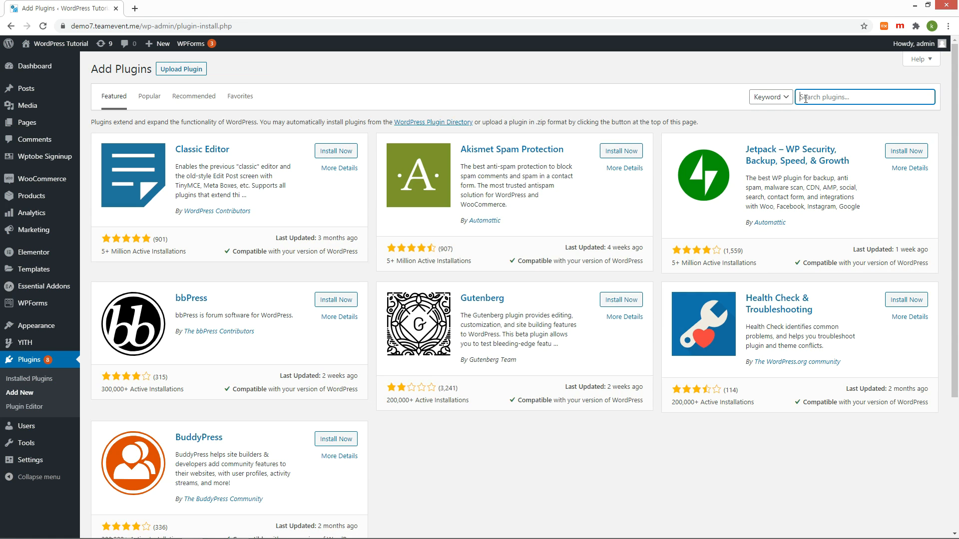
{"action": "type", "text": "Ta"}
{"action": "type", "text": "rawallet"}
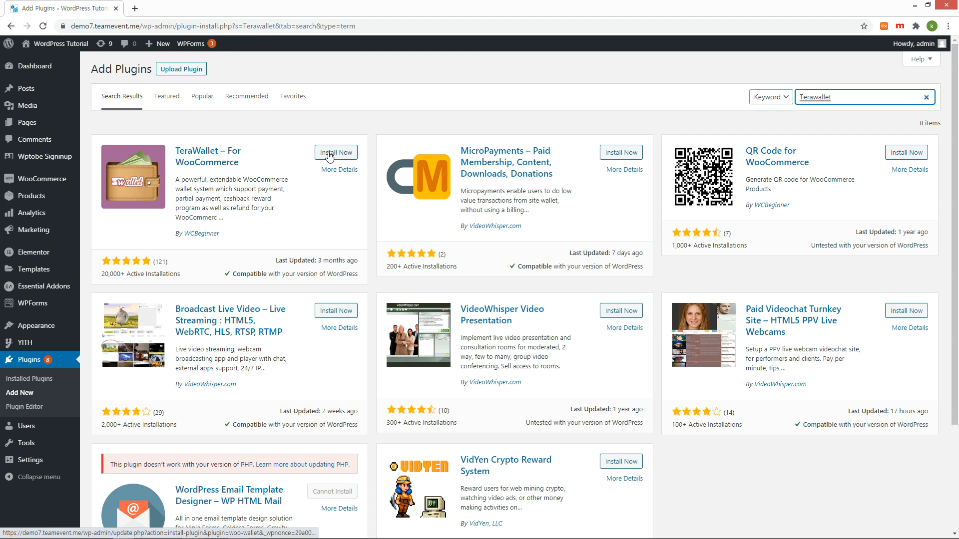
{"action": "left_click", "coordinate": [329, 155]}
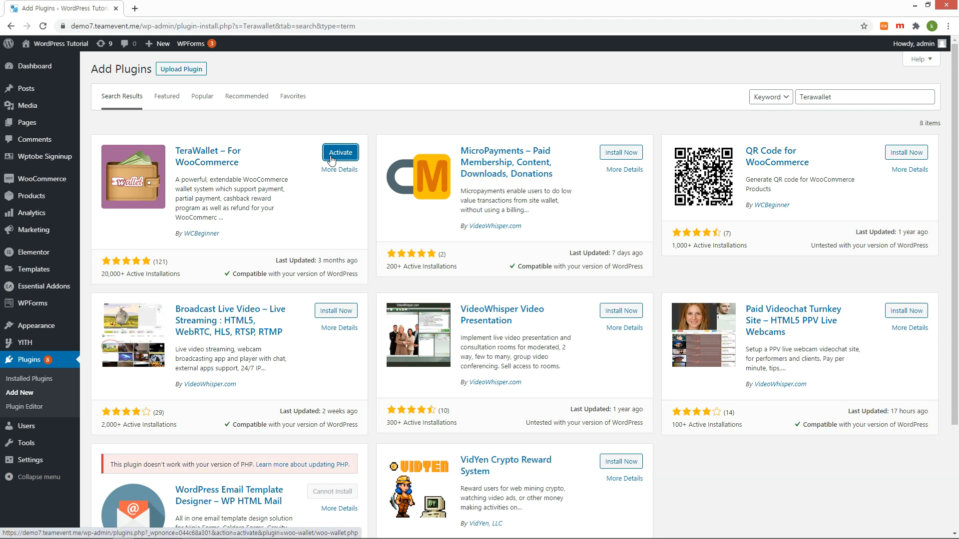
{"action": "left_click", "coordinate": [331, 157]}
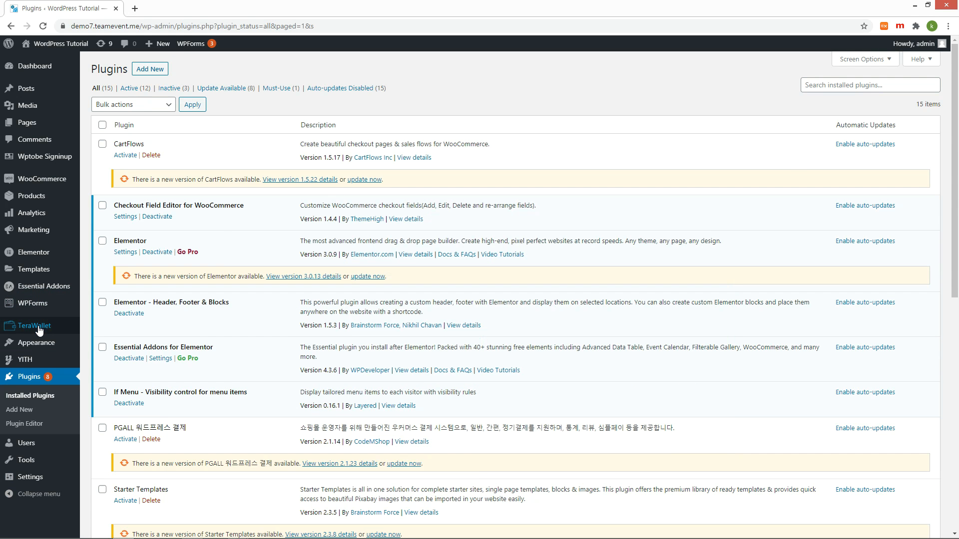
{"action": "left_click", "coordinate": [39, 329]}
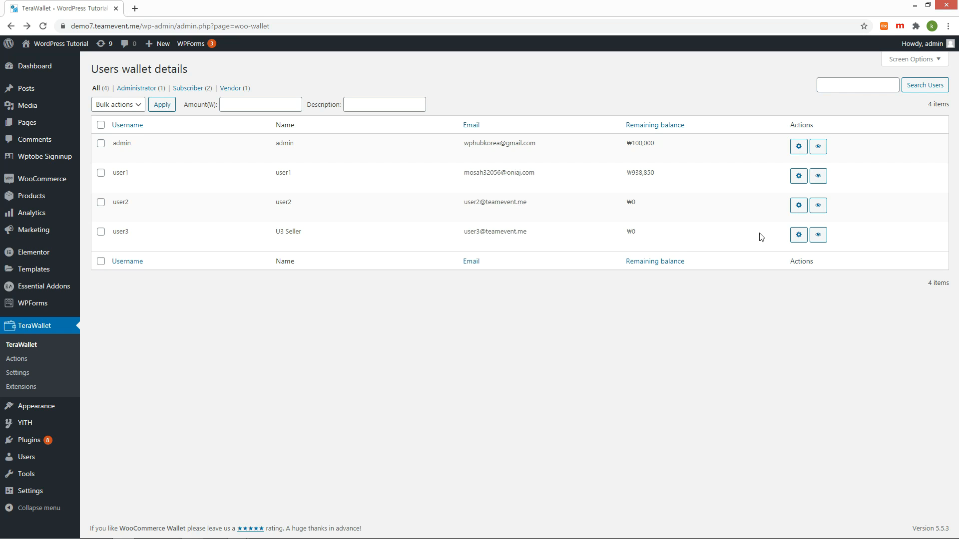
Credit user2's wallet with 1000000 described as 'Event' and check the new ₩1,000,000 balance.
{"action": "left_click", "coordinate": [799, 206]}
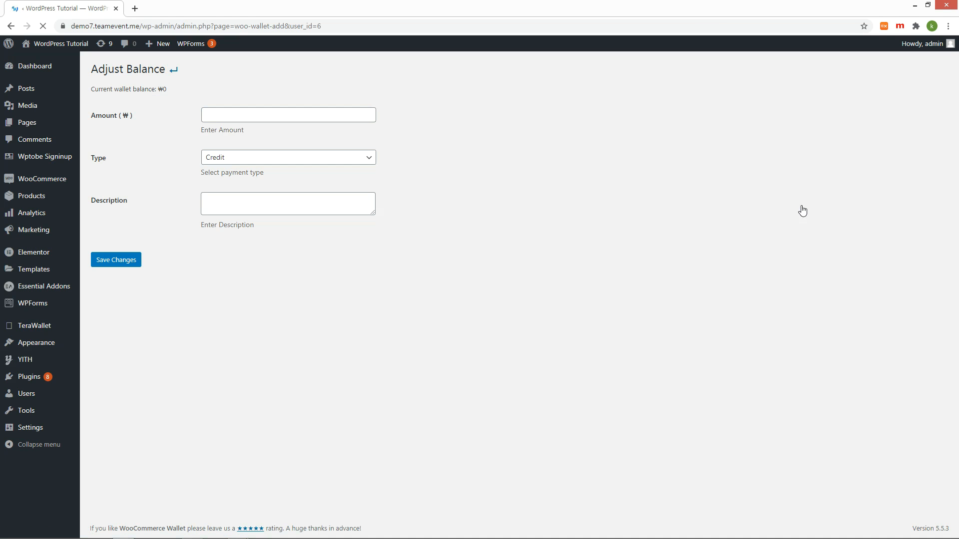
{"action": "left_click", "coordinate": [307, 116]}
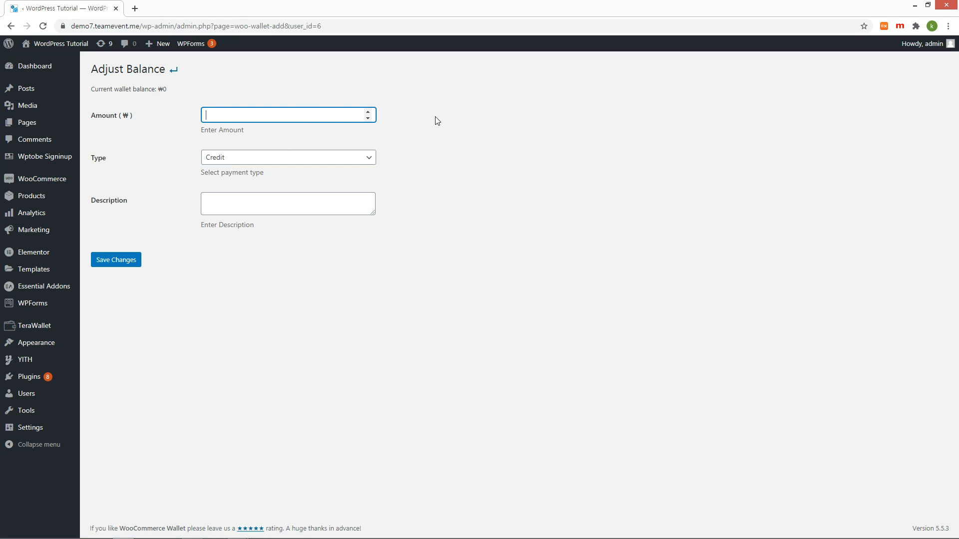
{"action": "type", "text": "1000000"}
{"action": "key", "text": "Tab"}
{"action": "key", "text": "Tab"}
{"action": "type", "text": "Event"}
{"action": "left_click", "coordinate": [127, 259]}
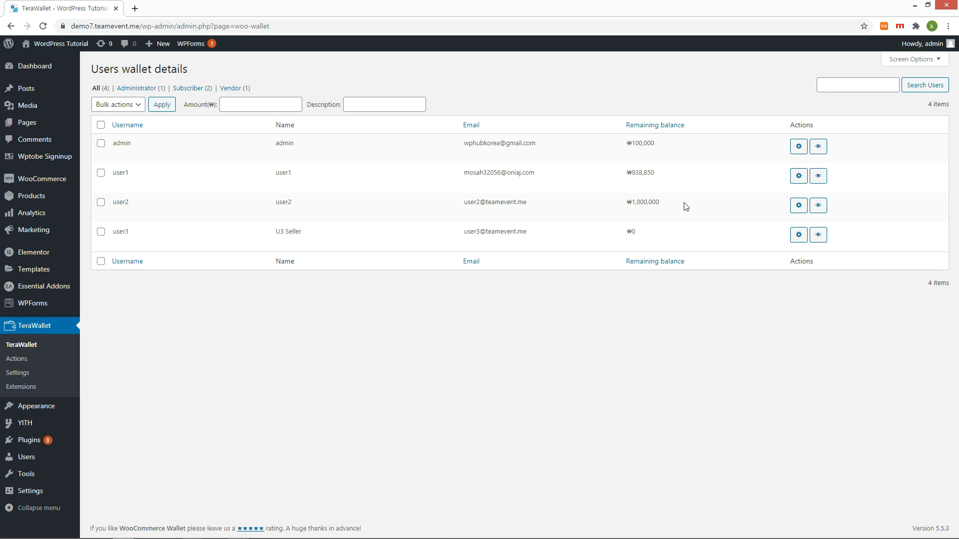
{"action": "left_click_drag", "start_coordinate": [685, 206], "coordinate": [618, 205]}
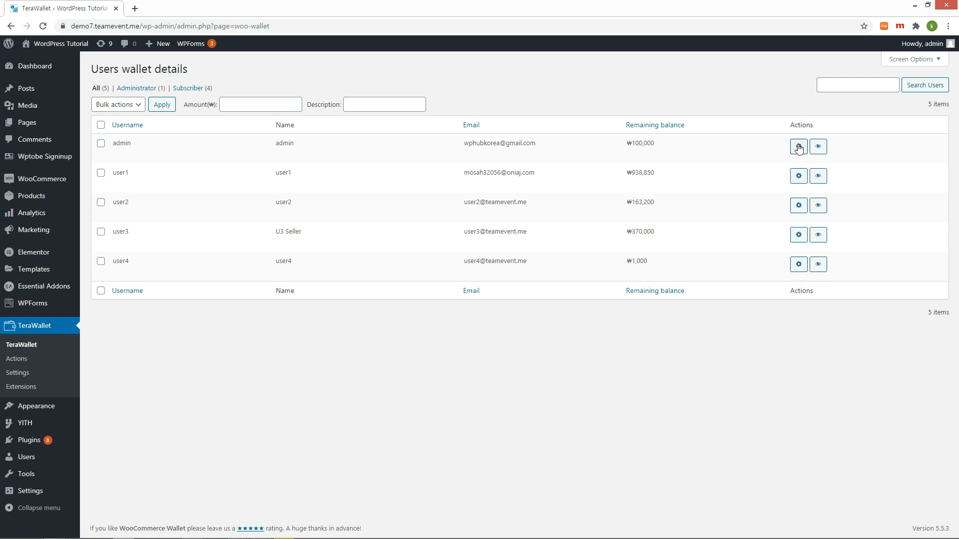
Debit 30000 from the admin wallet, then view user2's wallet transaction history.
{"action": "left_click", "coordinate": [798, 148]}
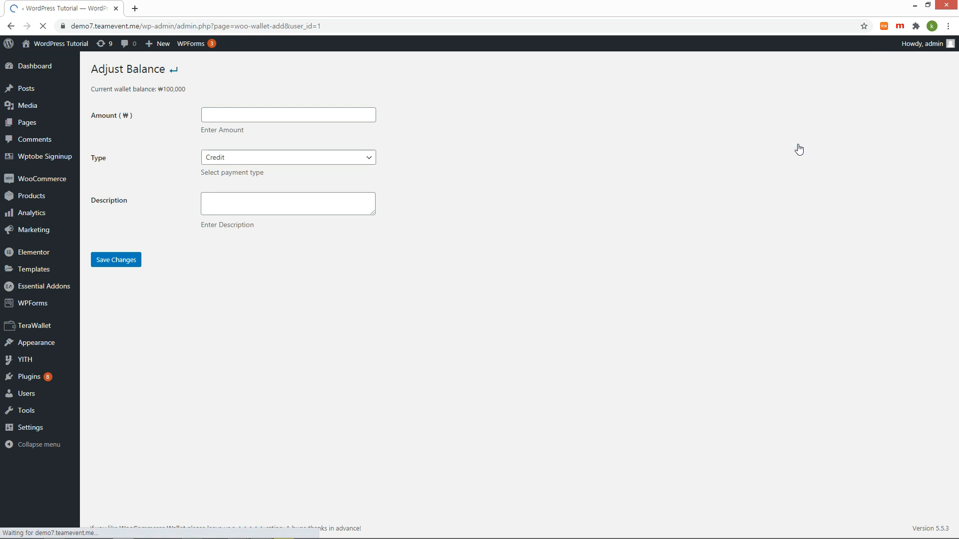
{"action": "left_click", "coordinate": [280, 112]}
{"action": "type", "text": "30000"}
{"action": "left_click", "coordinate": [348, 165]}
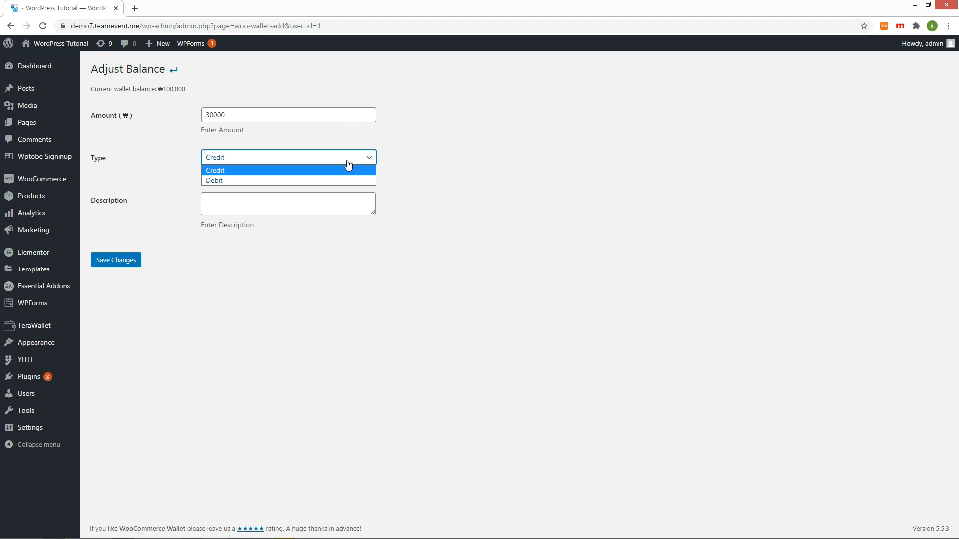
{"action": "left_click", "coordinate": [258, 180]}
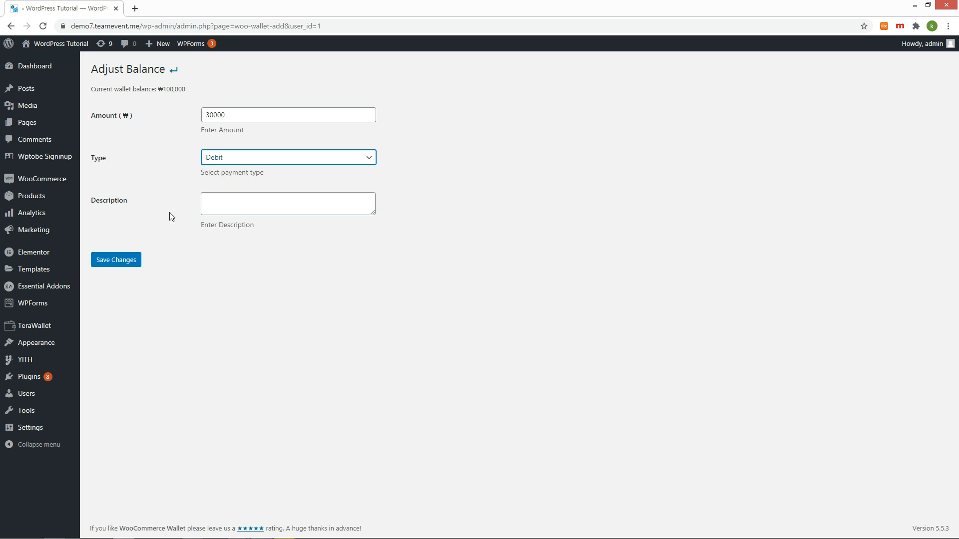
{"action": "left_click", "coordinate": [135, 262]}
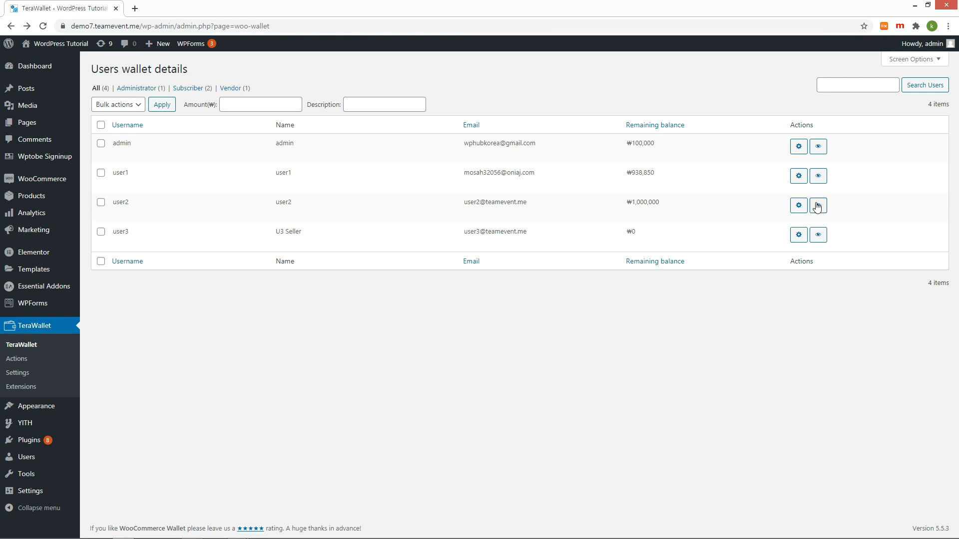
{"action": "left_click", "coordinate": [818, 205]}
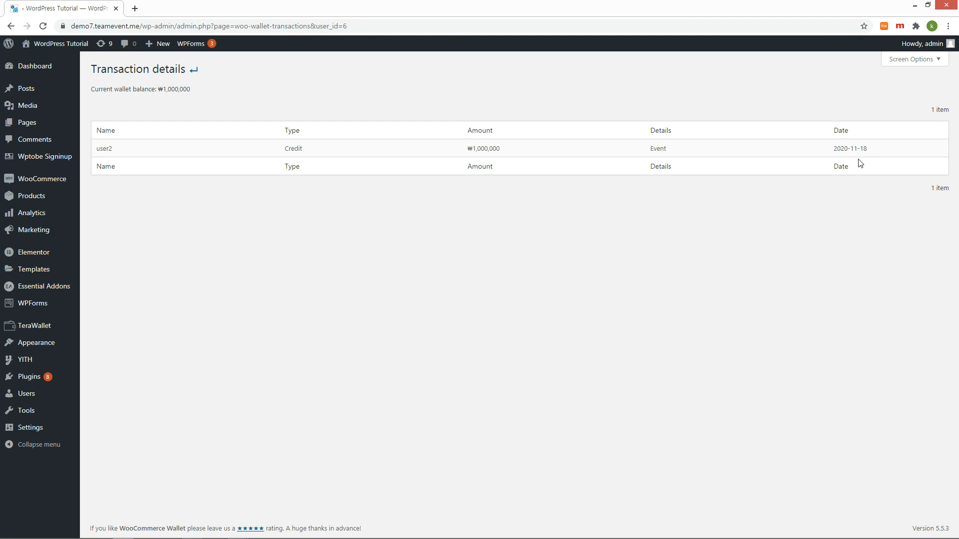
Return to the users wallet list and open the TeraWallet Actions page.
{"action": "key", "text": "alt+Left"}
{"action": "left_click", "coordinate": [14, 358]}
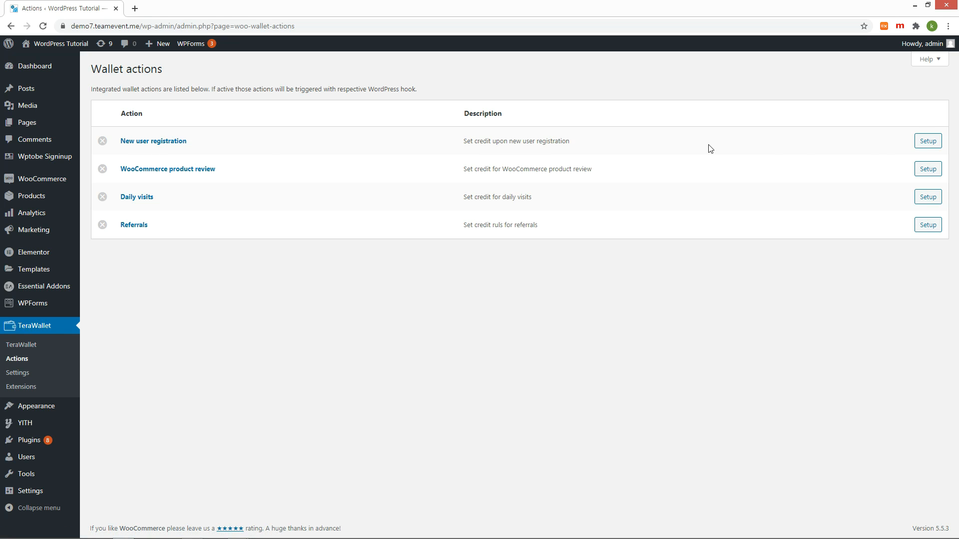
Enable a 1000 auto credit for New user registration and save the settings.
{"action": "left_click", "coordinate": [936, 146]}
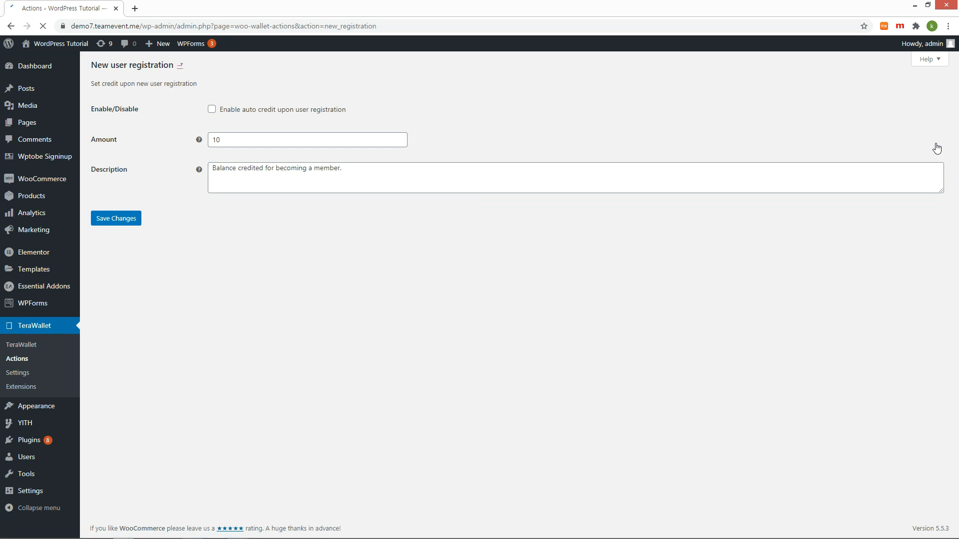
{"action": "left_click", "coordinate": [211, 111]}
{"action": "left_click", "coordinate": [249, 141]}
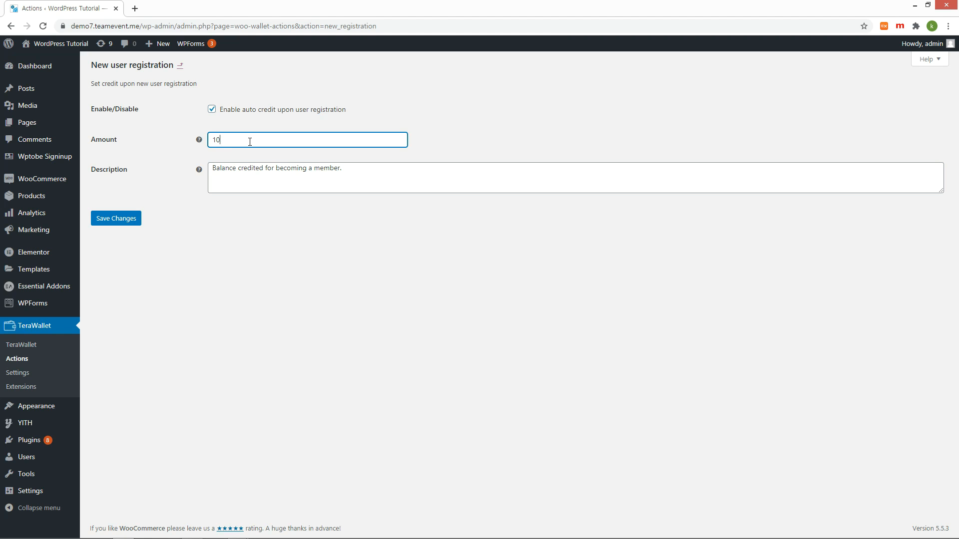
{"action": "type", "text": "00"}
{"action": "left_click", "coordinate": [118, 218]}
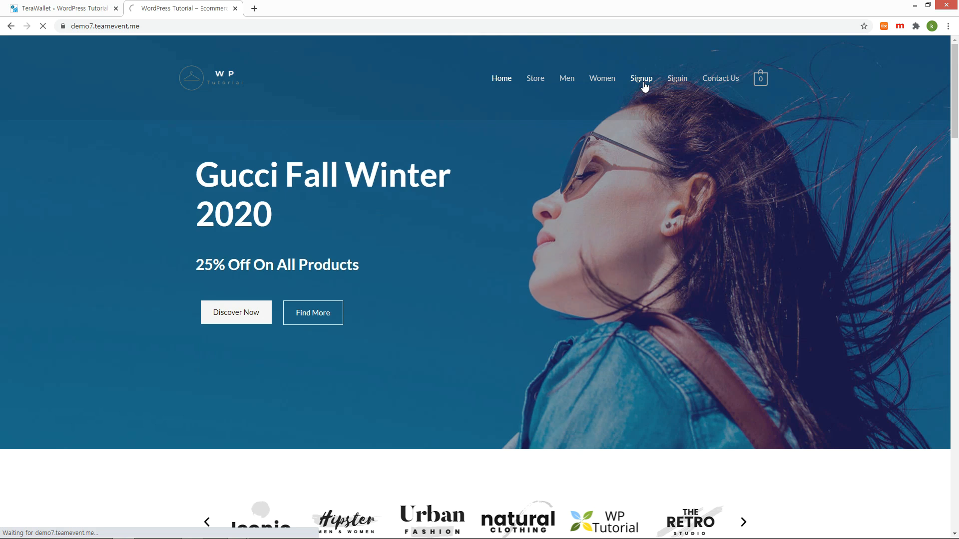
{"action": "left_click", "coordinate": [644, 86]}
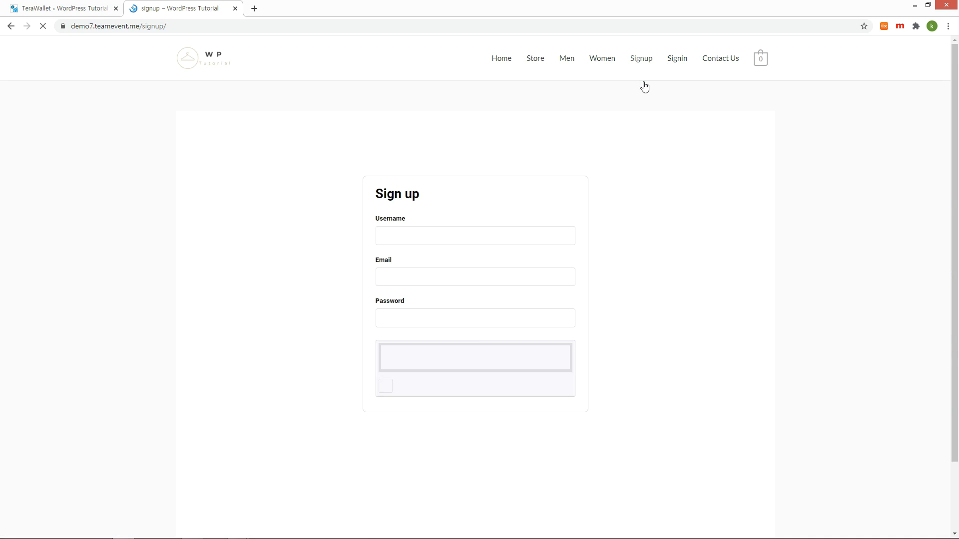
Sign up as user4 with an e-mail address, a password and the refreshed captcha answer.
{"action": "type", "text": "user4"}
{"action": "key", "text": "Tab"}
{"action": "key", "text": "Tab"}
{"action": "type", "text": "1234"}
{"action": "left_click", "coordinate": [400, 389]}
{"action": "left_click", "coordinate": [548, 383]}
{"action": "type", "text": "mgb7st"}
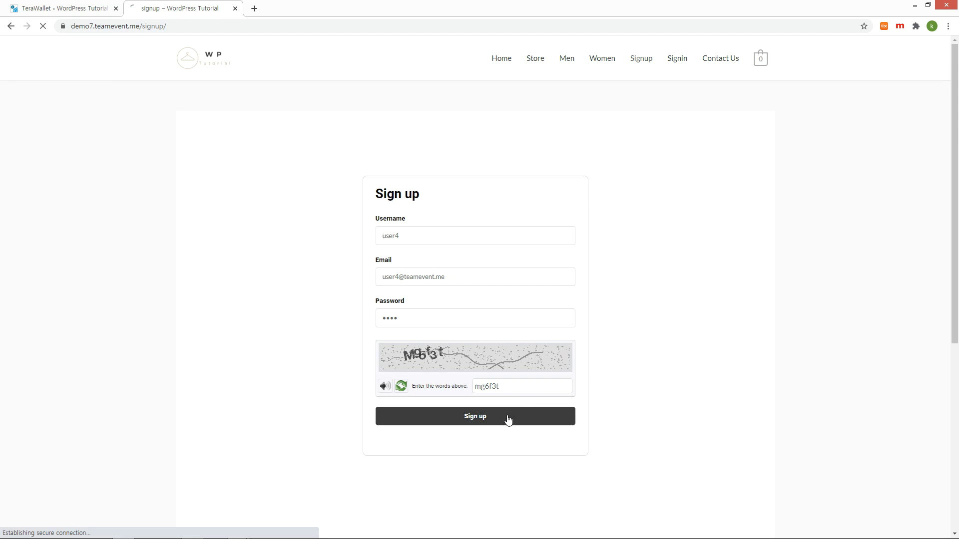
{"action": "left_click", "coordinate": [508, 418]}
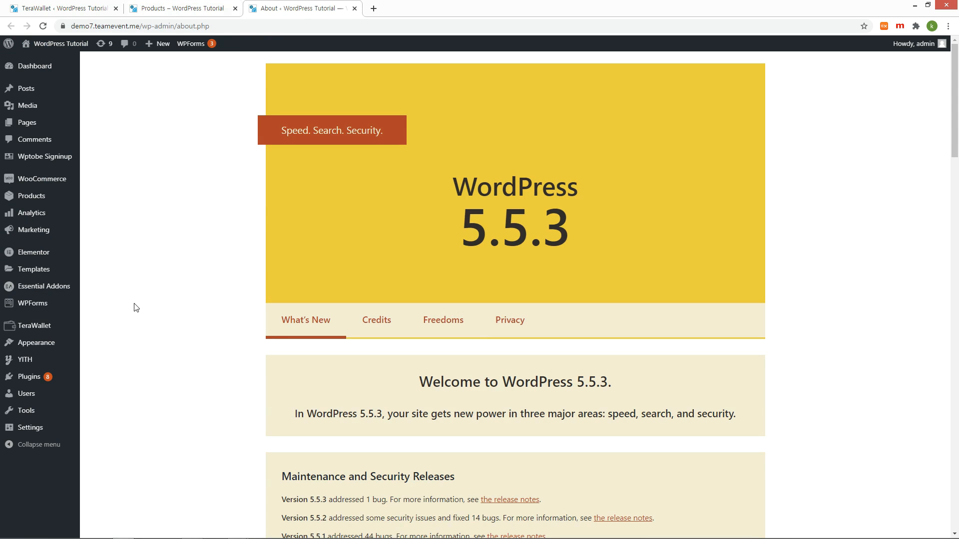
Verify user4's ₩1,000 registration credit in the TeraWallet users wallet list.
{"action": "left_click", "coordinate": [52, 326]}
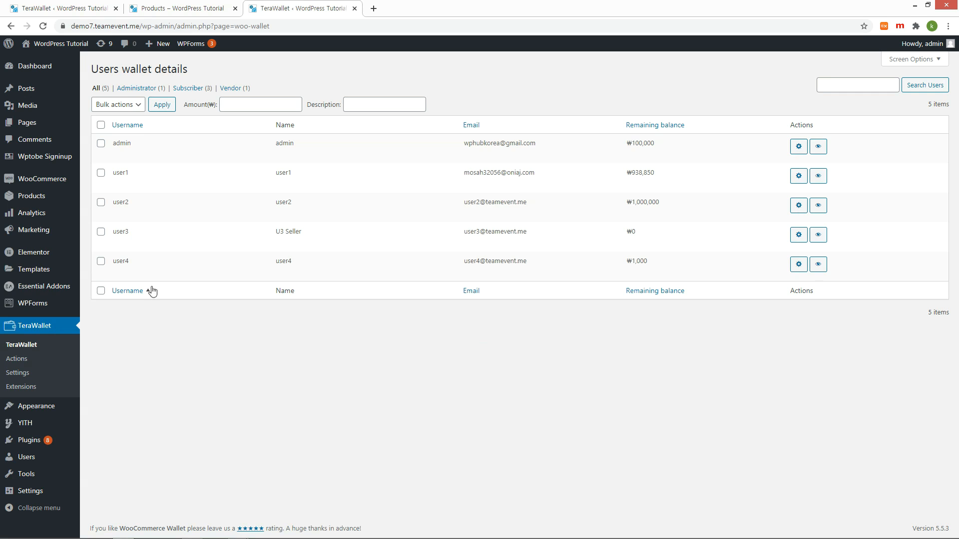
{"action": "left_click_drag", "start_coordinate": [112, 259], "coordinate": [723, 263]}
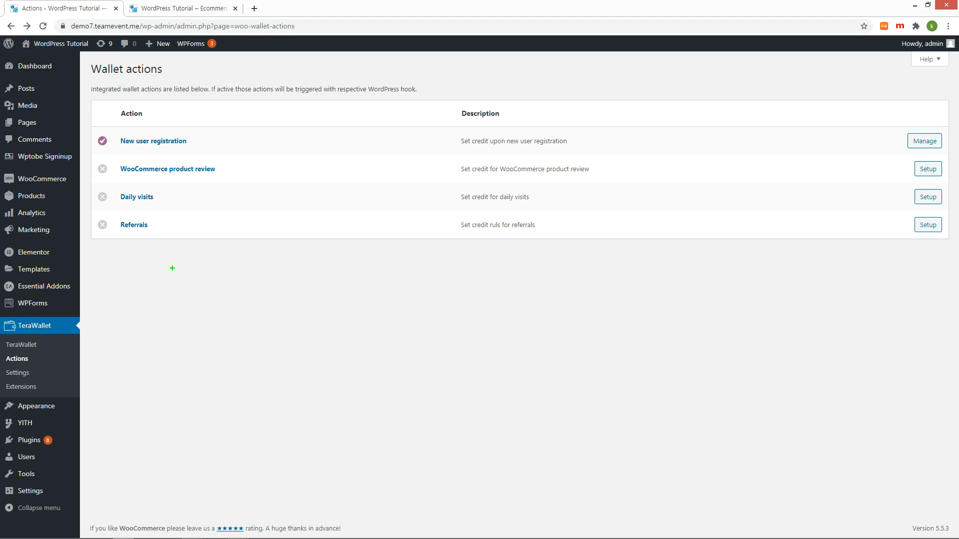
{"action": "left_click_drag", "start_coordinate": [94, 157], "coordinate": [229, 184]}
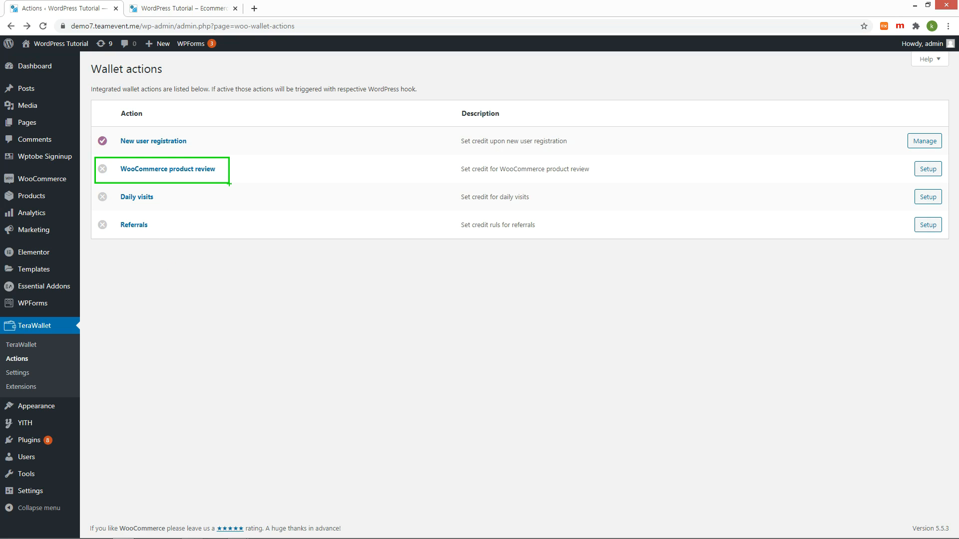
{"action": "left_click_drag", "start_coordinate": [90, 183], "coordinate": [243, 213]}
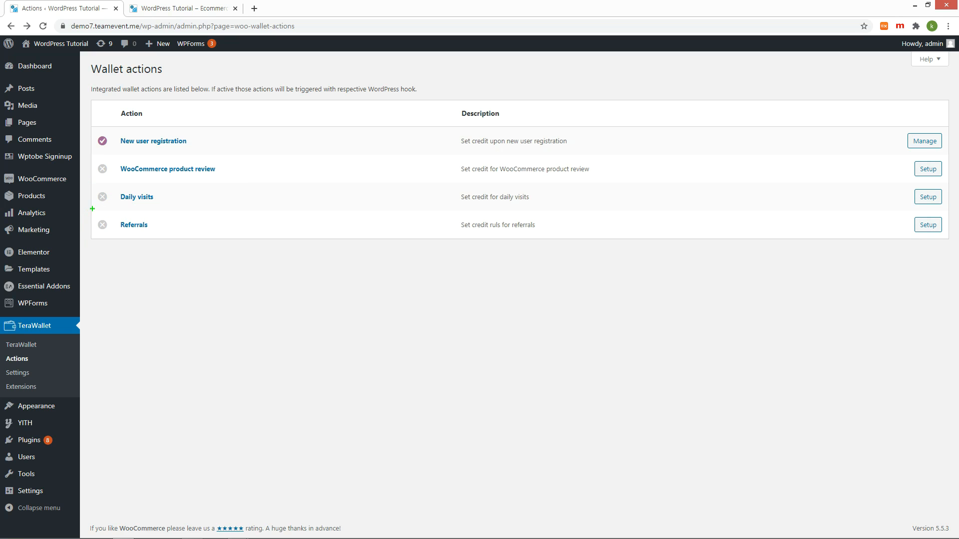
{"action": "left_click_drag", "start_coordinate": [93, 210], "coordinate": [199, 255]}
{"action": "mouse_move", "coordinate": [103, 253]}
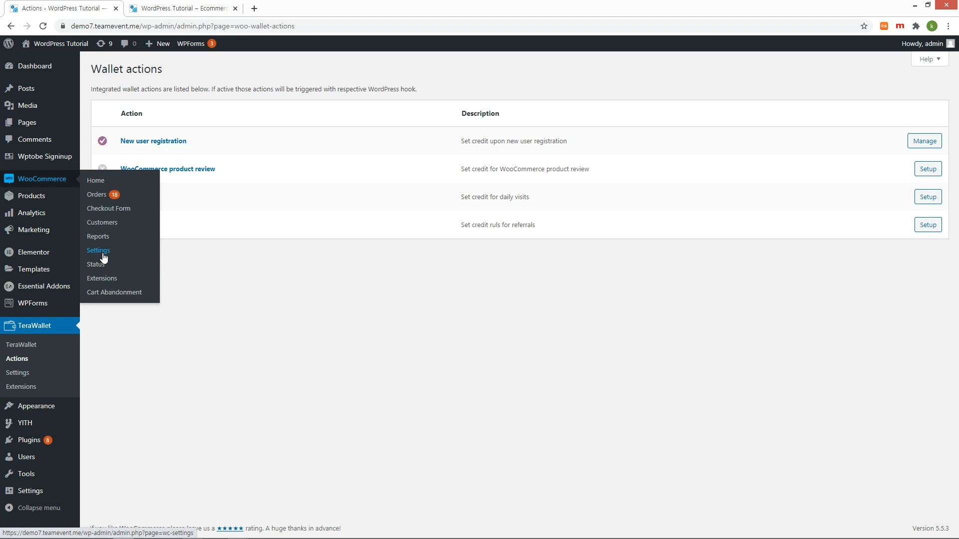
Switch on the Wallet payment method in WooCommerce Payments settings and save.
{"action": "left_click", "coordinate": [134, 248]}
{"action": "left_click", "coordinate": [236, 109]}
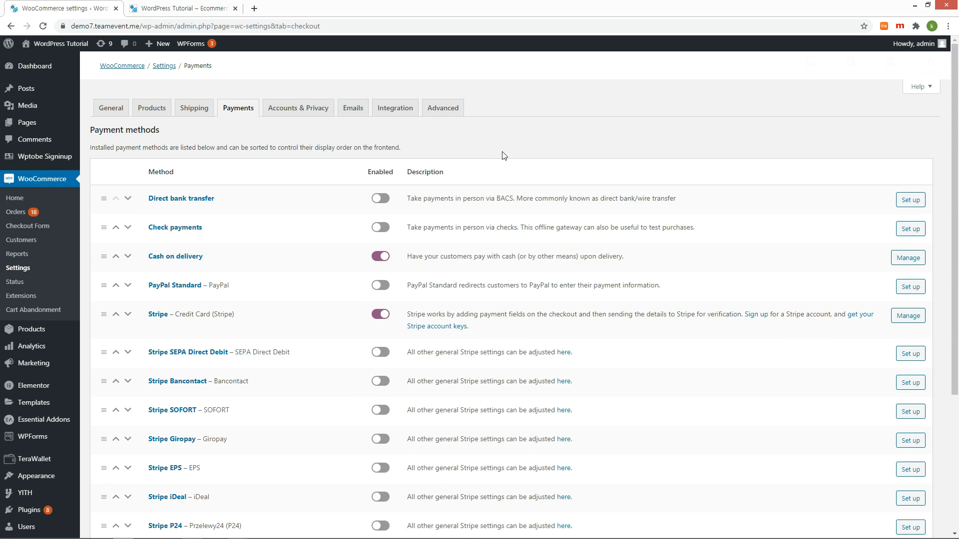
{"action": "scroll", "coordinate": [503, 155], "scroll_direction": "down", "scroll_amount": 4}
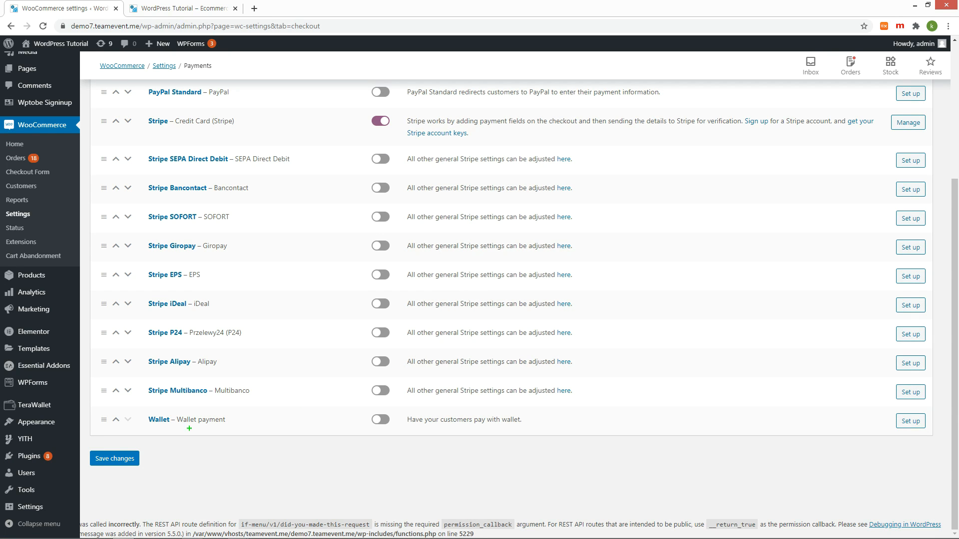
{"action": "left_click", "coordinate": [383, 423]}
{"action": "left_click", "coordinate": [116, 459]}
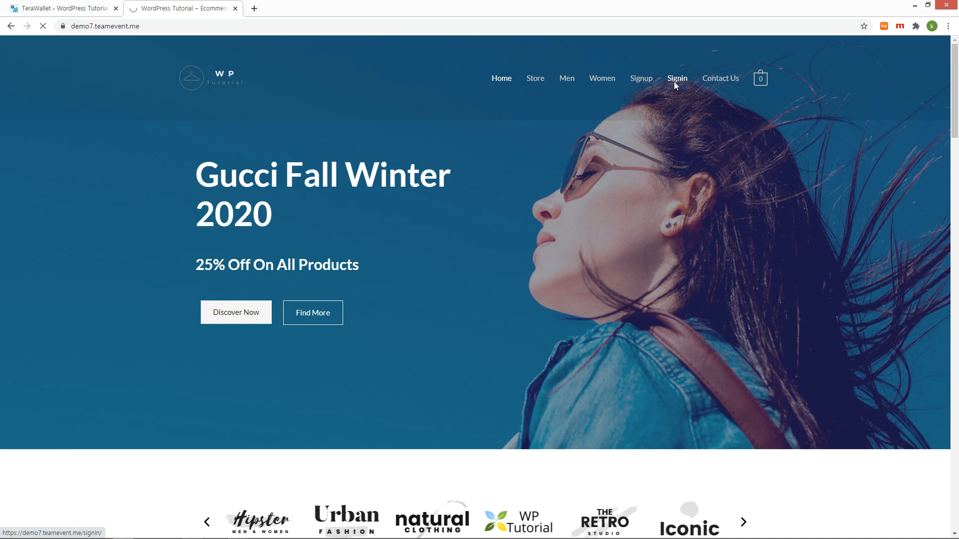
Sign in to the storefront as user2 with the account password.
{"action": "left_click", "coordinate": [675, 80]}
{"action": "left_click", "coordinate": [522, 235]}
{"action": "type", "text": "user2"}
{"action": "key", "text": "Tab"}
{"action": "type", "text": "1234"}
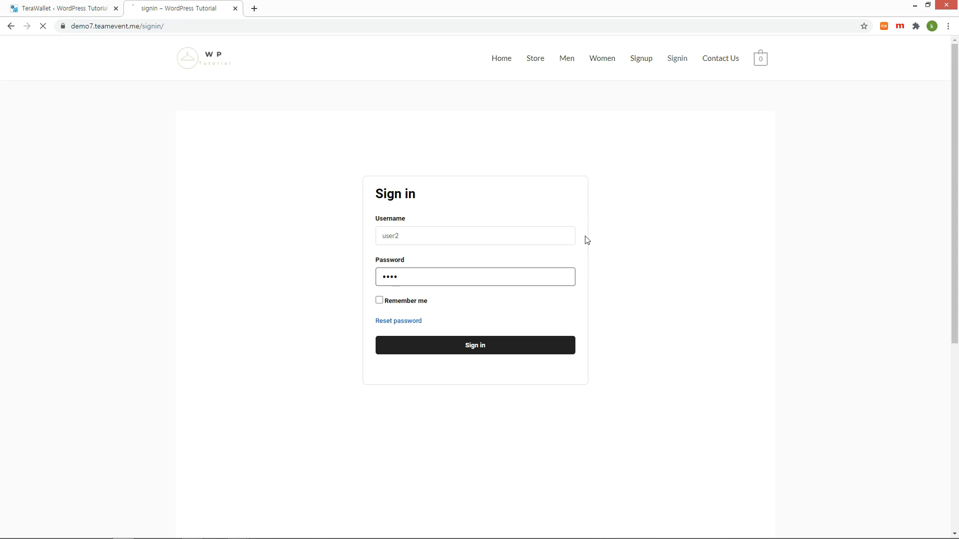
{"action": "key", "text": "Return"}
Check the ₩1,000,000 balance on user2's My Wallet page.
{"action": "left_click", "coordinate": [667, 63]}
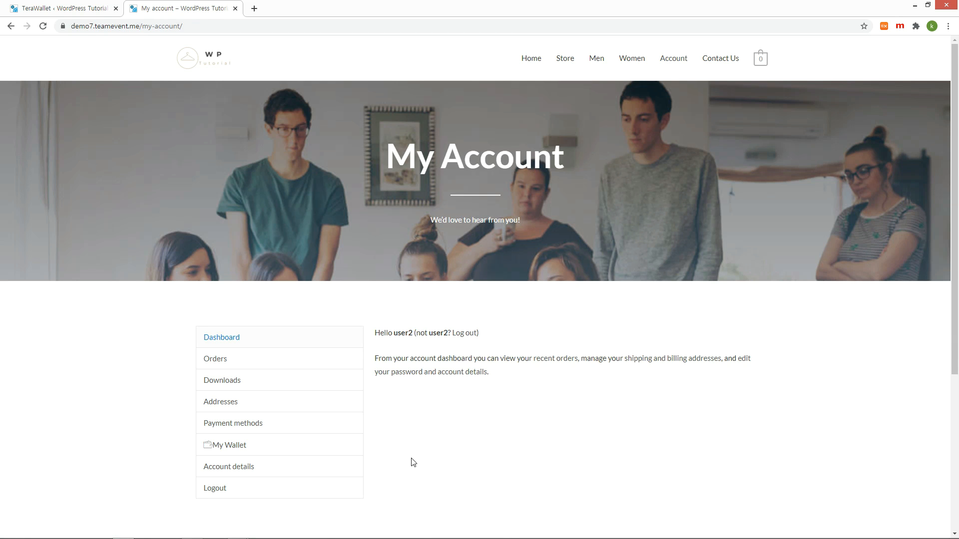
{"action": "left_click", "coordinate": [237, 448]}
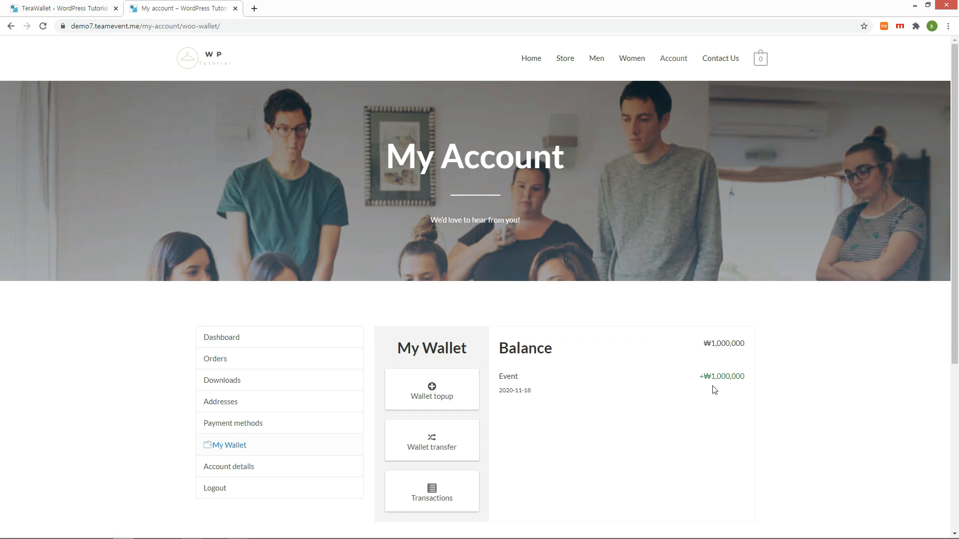
{"action": "scroll", "coordinate": [789, 383], "scroll_direction": "down", "scroll_amount": 2}
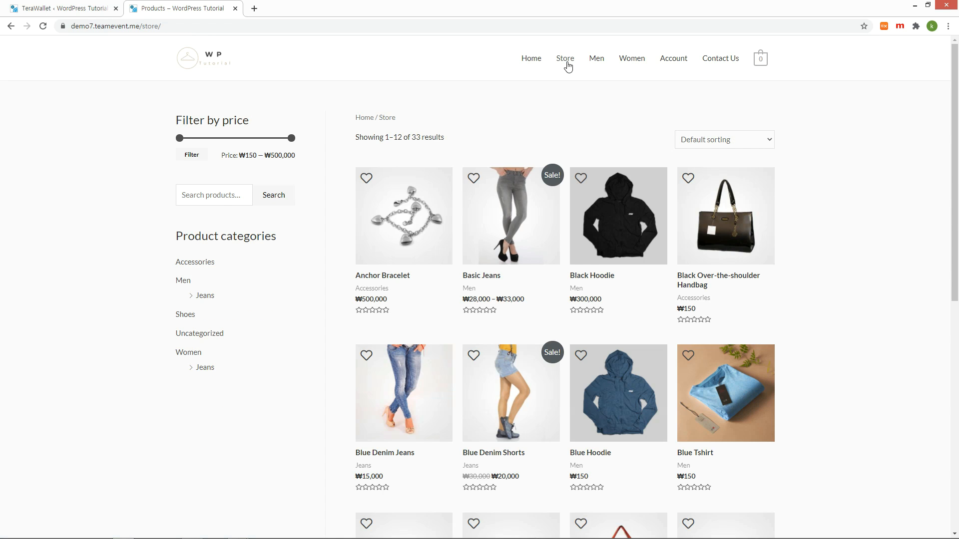
Buy the ₩500,000 Anchor Bracelet with wallet payment and confirm ₩500,000 remains in My Wallet.
{"action": "left_click", "coordinate": [409, 211]}
{"action": "left_click", "coordinate": [732, 132]}
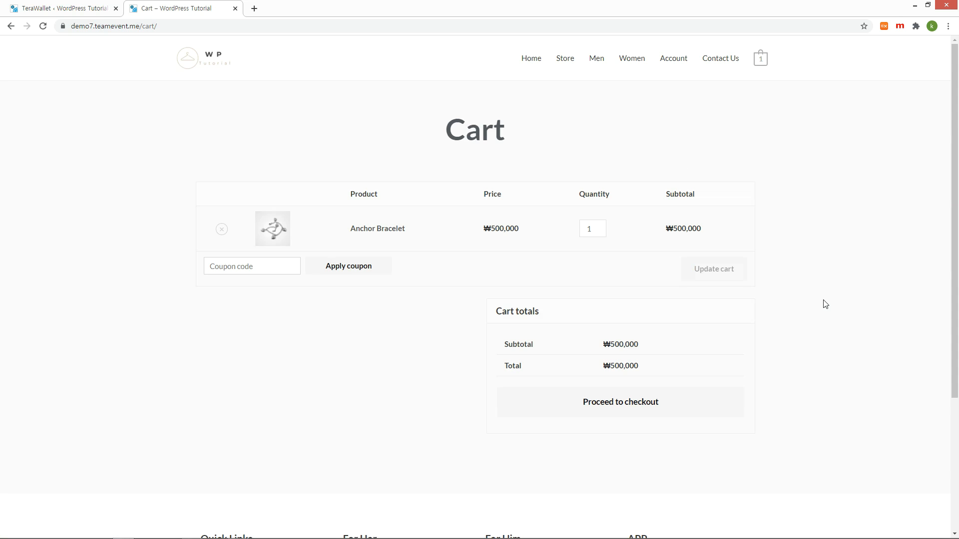
{"action": "left_click", "coordinate": [611, 403]}
{"action": "scroll", "coordinate": [822, 332], "scroll_direction": "down", "scroll_amount": 2}
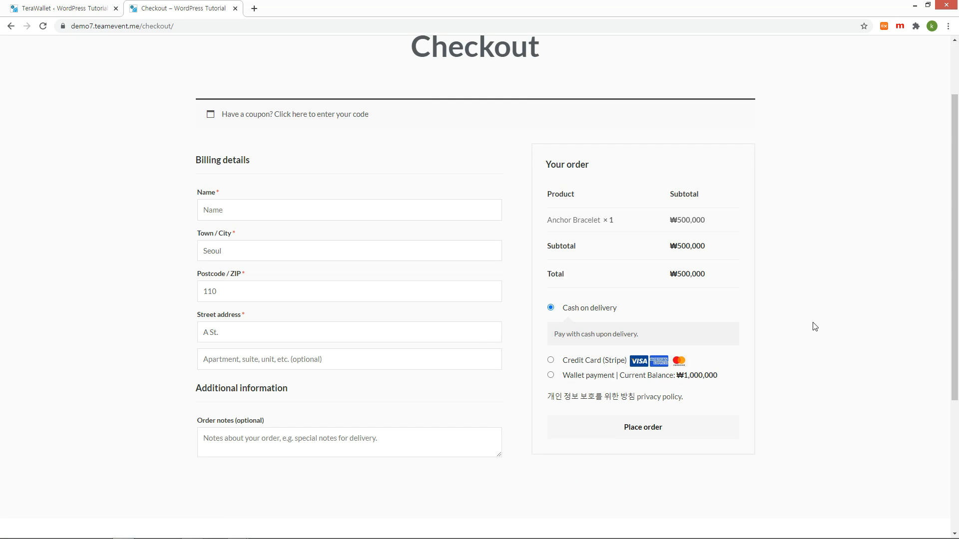
{"action": "left_click", "coordinate": [550, 375]}
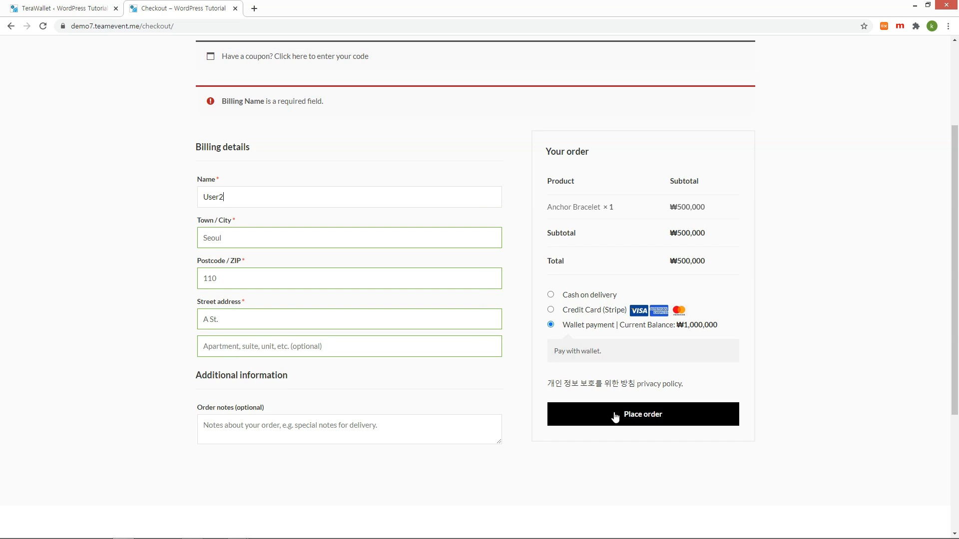
{"action": "left_click", "coordinate": [615, 415]}
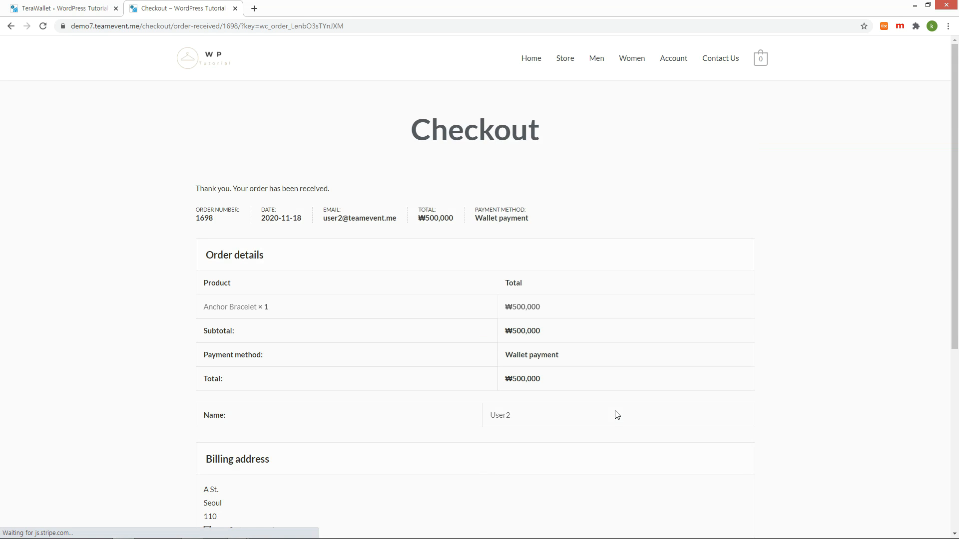
{"action": "left_click", "coordinate": [673, 59]}
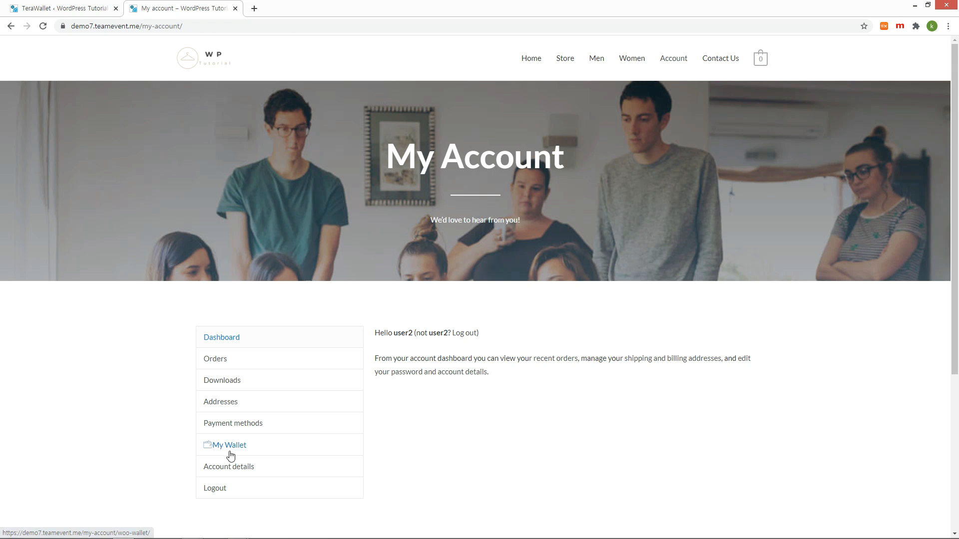
{"action": "left_click", "coordinate": [229, 444]}
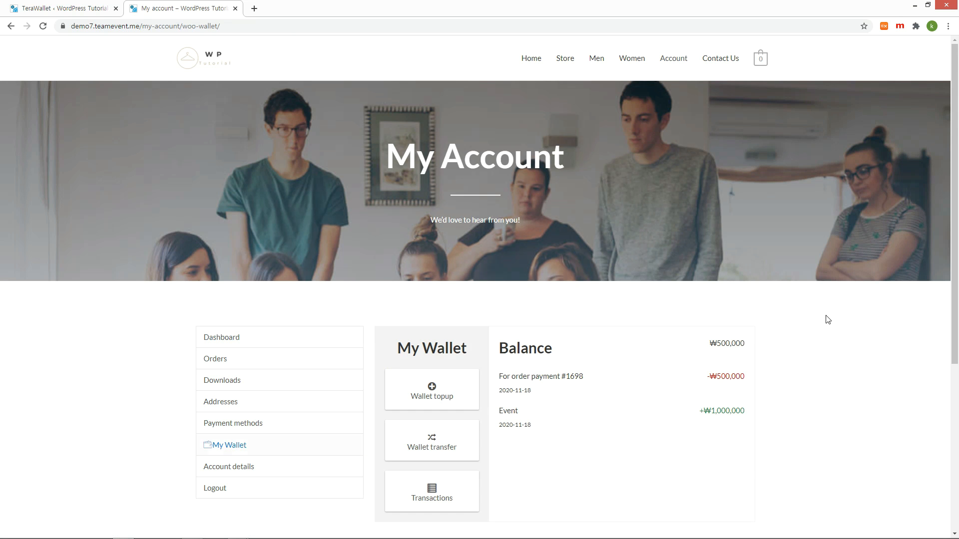
Start a ₩100,000 wallet top-up and add it to checkout.
{"action": "scroll", "coordinate": [828, 319], "scroll_direction": "down", "scroll_amount": 3}
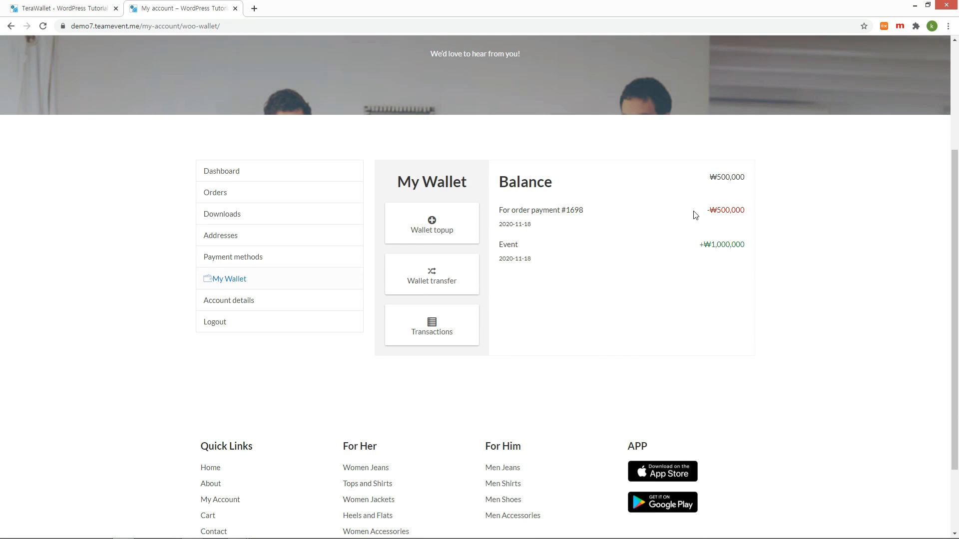
{"action": "left_click", "coordinate": [427, 224]}
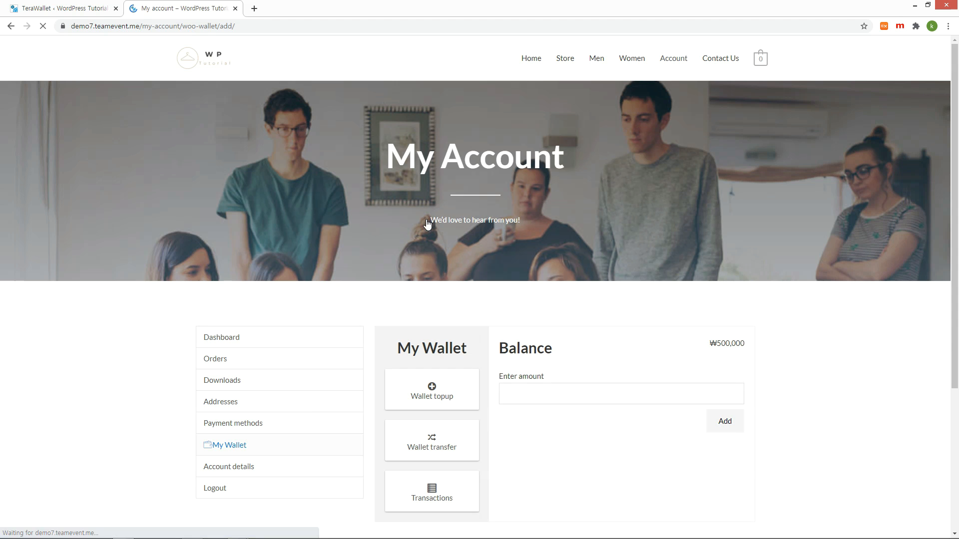
{"action": "type", "text": "100000"}
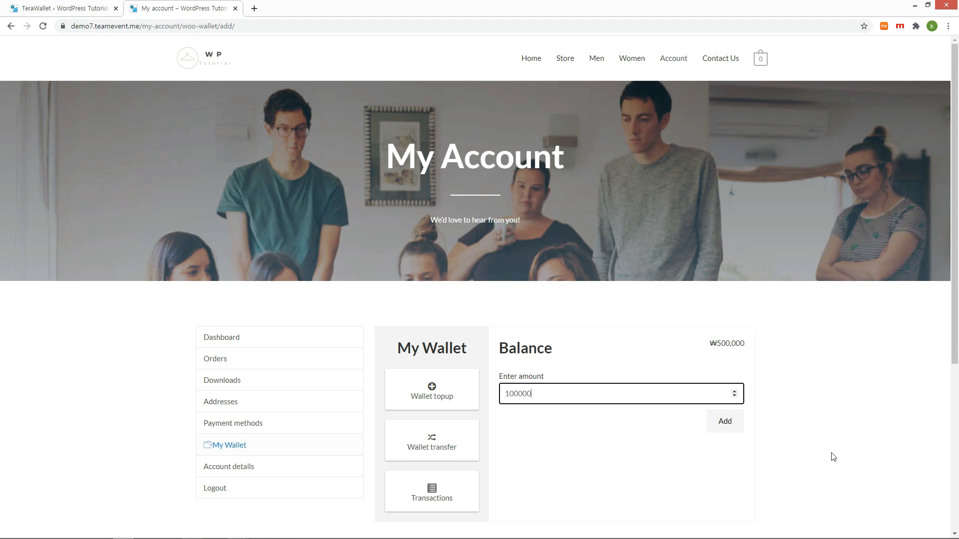
{"action": "scroll", "coordinate": [829, 452], "scroll_direction": "down", "scroll_amount": 2}
{"action": "left_click", "coordinate": [732, 344]}
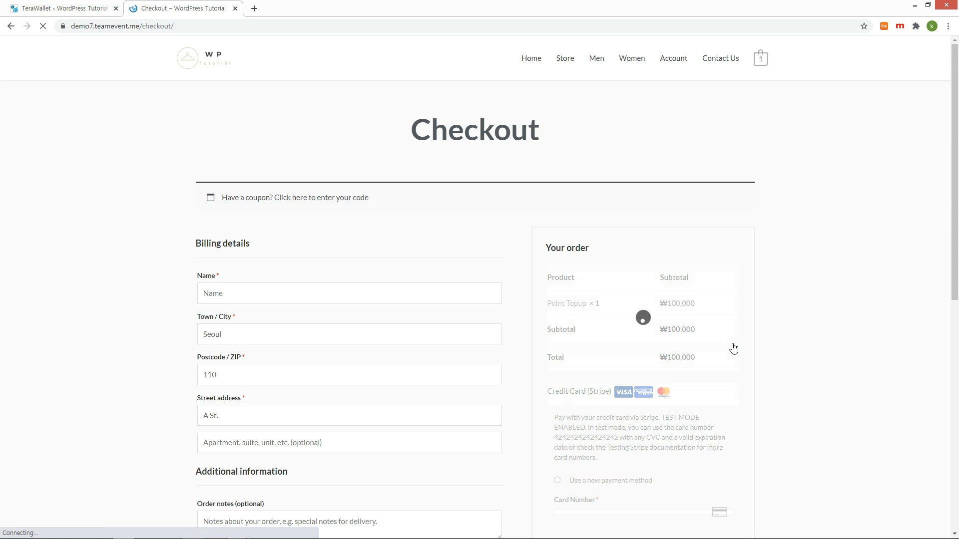
Enter the billing name and Stripe test card details, then place the top-up order.
{"action": "scroll", "coordinate": [733, 345], "scroll_direction": "down", "scroll_amount": 1}
{"action": "left_click", "coordinate": [400, 218]}
{"action": "type", "text": "User2 Points"}
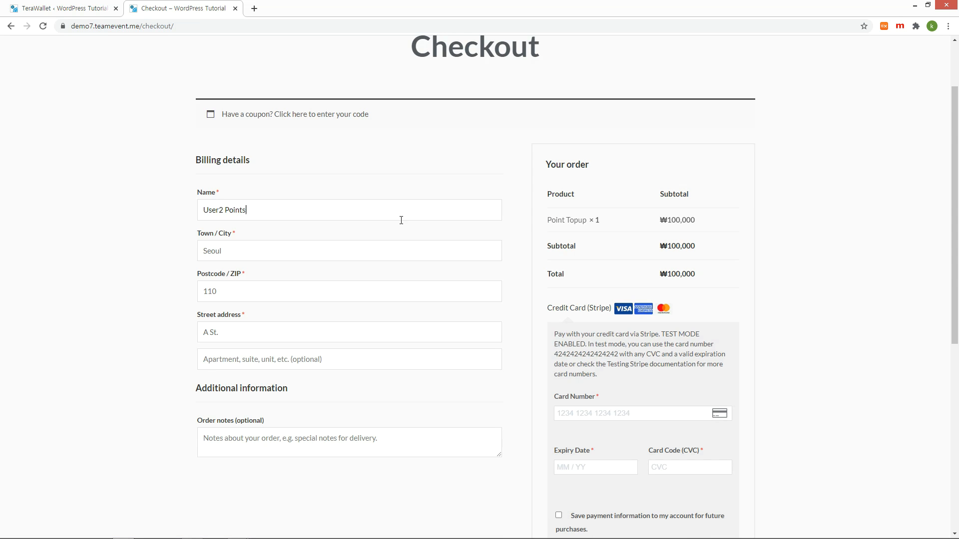
{"action": "scroll", "coordinate": [792, 297], "scroll_direction": "down", "scroll_amount": 1}
{"action": "double_click", "coordinate": [576, 271]}
{"action": "left_click", "coordinate": [597, 332]}
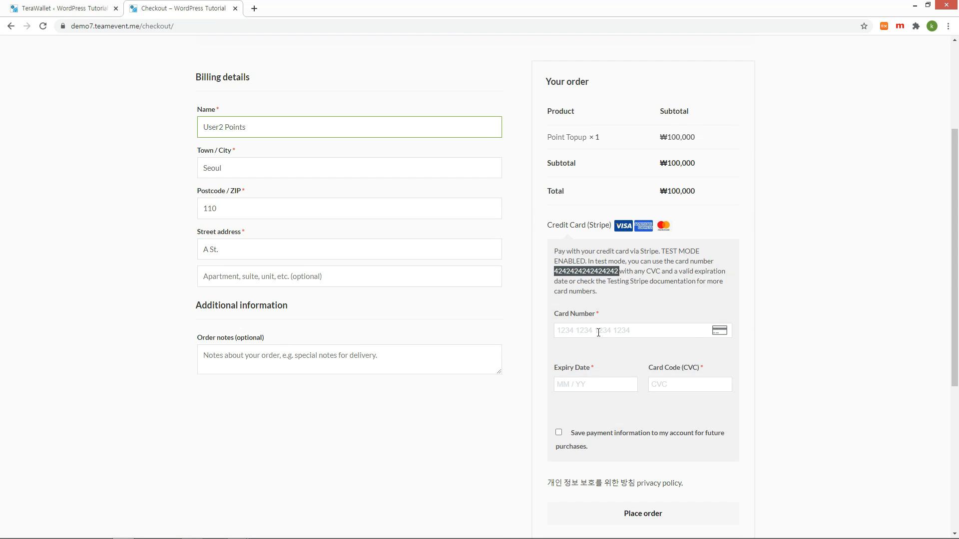
{"action": "key", "text": "ctrl+v"}
{"action": "scroll", "coordinate": [616, 245], "scroll_direction": "down", "scroll_amount": 2}
{"action": "type", "text": "0101"}
{"action": "key", "text": "BackSpace"}
{"action": "key", "text": "BackSpace"}
{"action": "type", "text": "23"}
{"action": "type", "text": "123"}
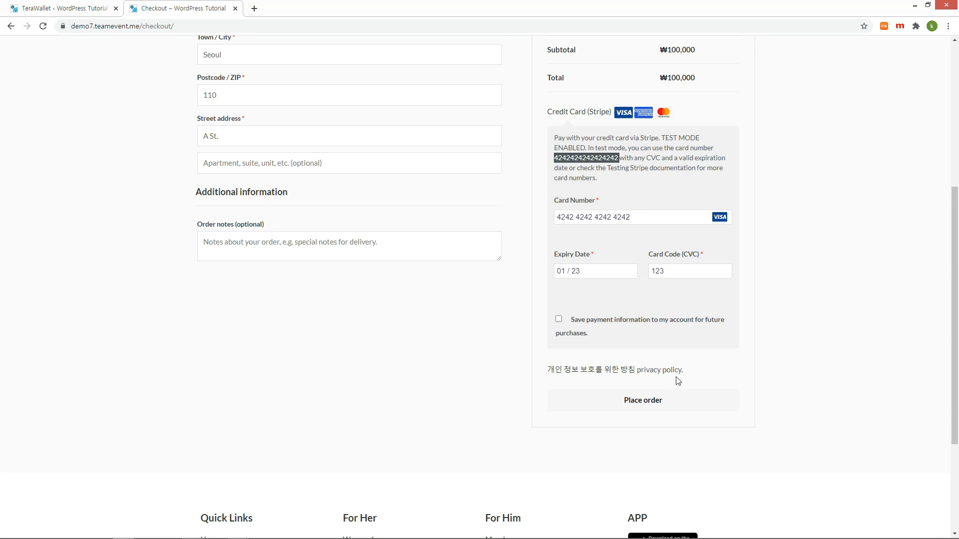
{"action": "left_click", "coordinate": [638, 401]}
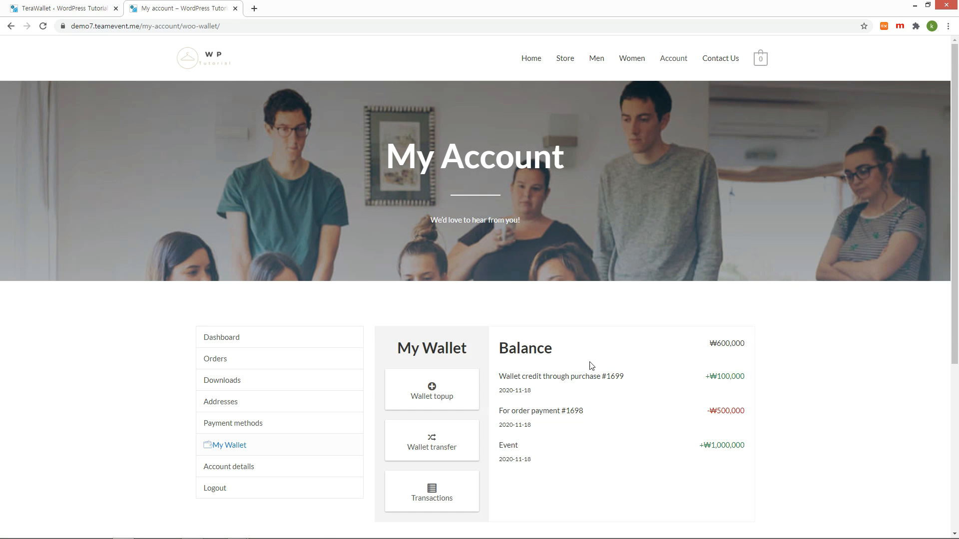
Check that the wallet balance now reads ₩600,000.
{"action": "left_click_drag", "start_coordinate": [498, 352], "coordinate": [749, 342]}
{"action": "triple_click", "coordinate": [744, 344]}
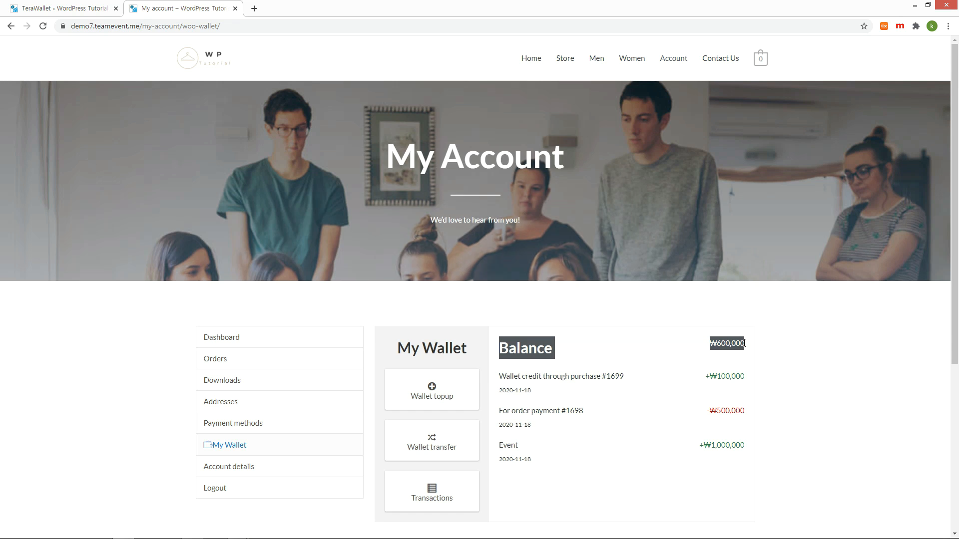
{"action": "left_click", "coordinate": [814, 352]}
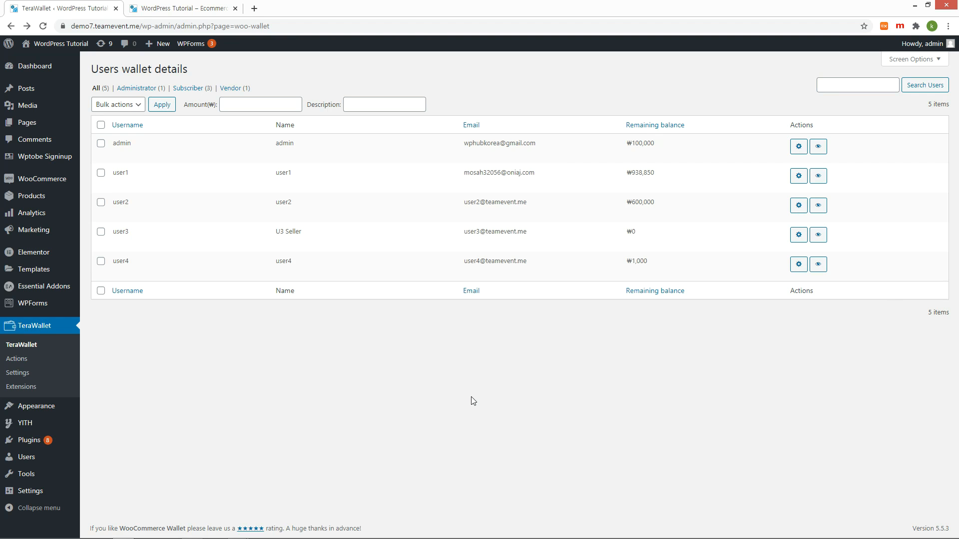
Set the TeraWallet Minimum Topup Amount to 200000 and save the settings.
{"action": "left_click", "coordinate": [23, 376]}
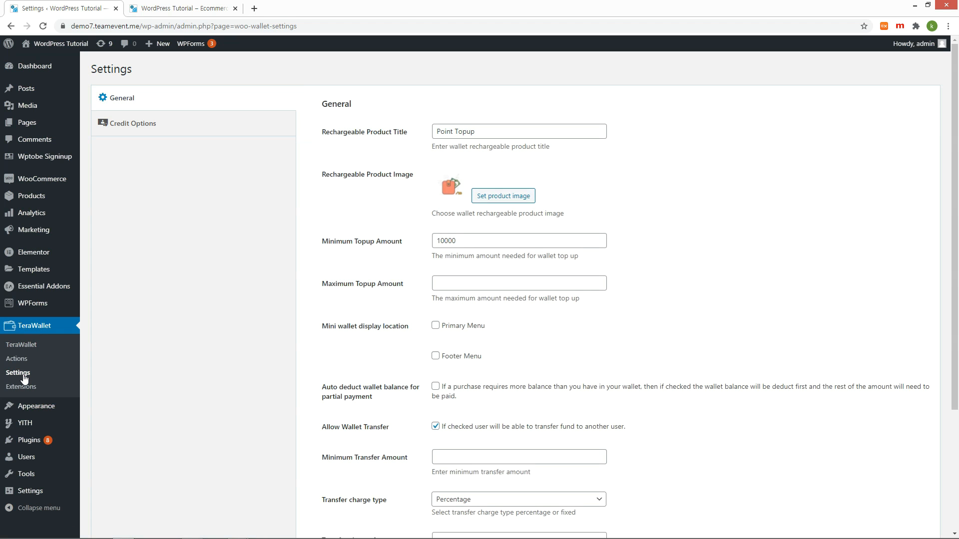
{"action": "left_click_drag", "start_coordinate": [440, 241], "coordinate": [415, 247]}
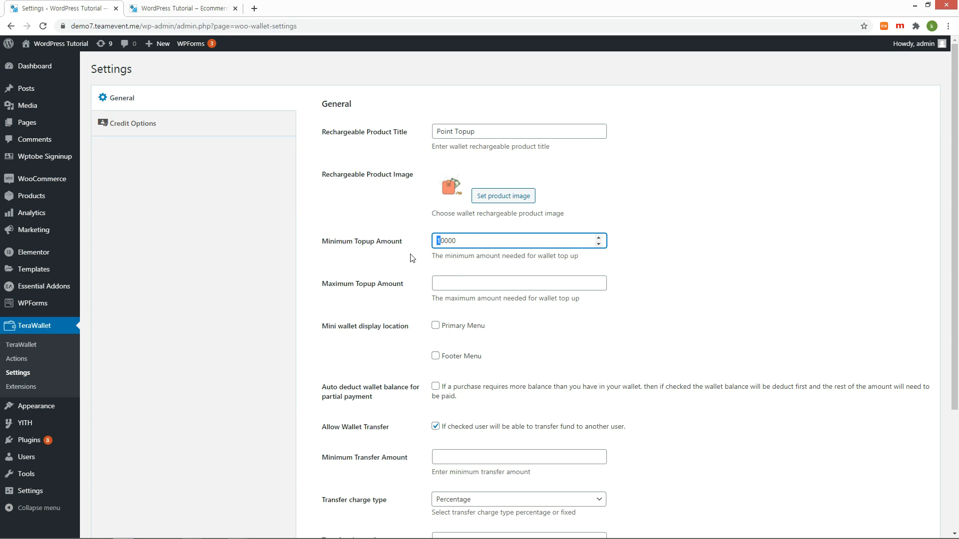
{"action": "type", "text": "20"}
{"action": "scroll", "coordinate": [361, 350], "scroll_direction": "down", "scroll_amount": 3}
{"action": "left_click", "coordinate": [338, 486]}
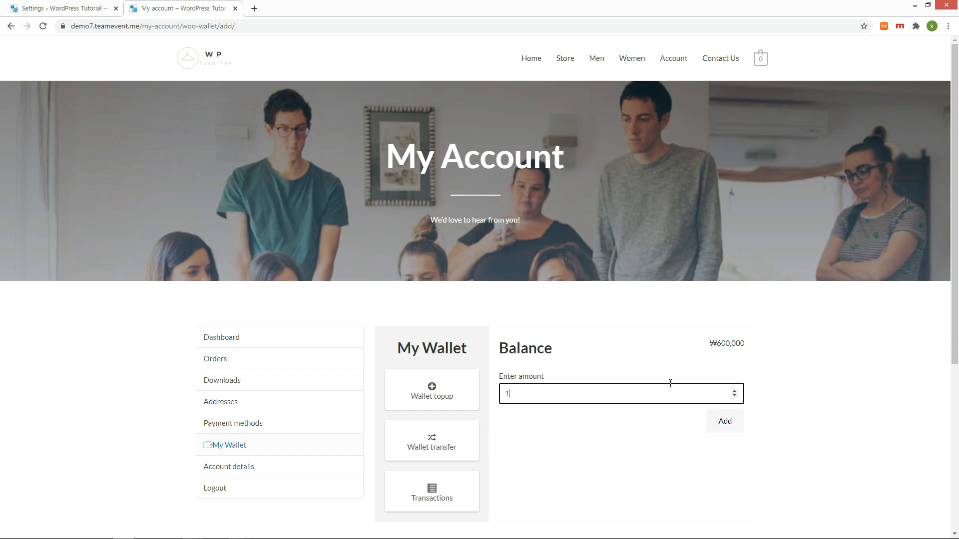
Try a ₩100,000 wallet top-up on the storefront and see it refused.
{"action": "type", "text": "00000"}
{"action": "left_click", "coordinate": [725, 422]}
{"action": "left_click", "coordinate": [420, 449]}
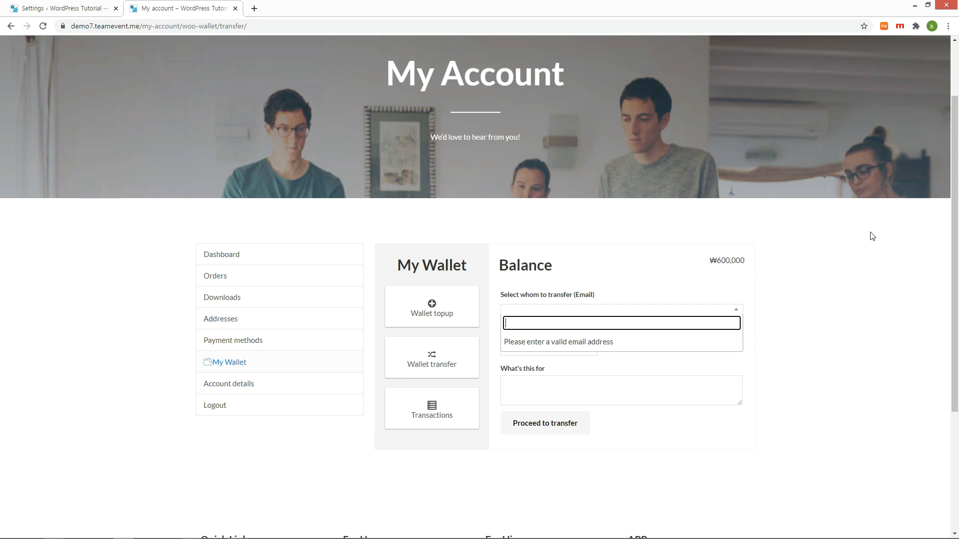
Transfer ₩100,000 to user3 with the note 'Transfer' and view it in their wallet.
{"action": "key", "text": "ctrl+v"}
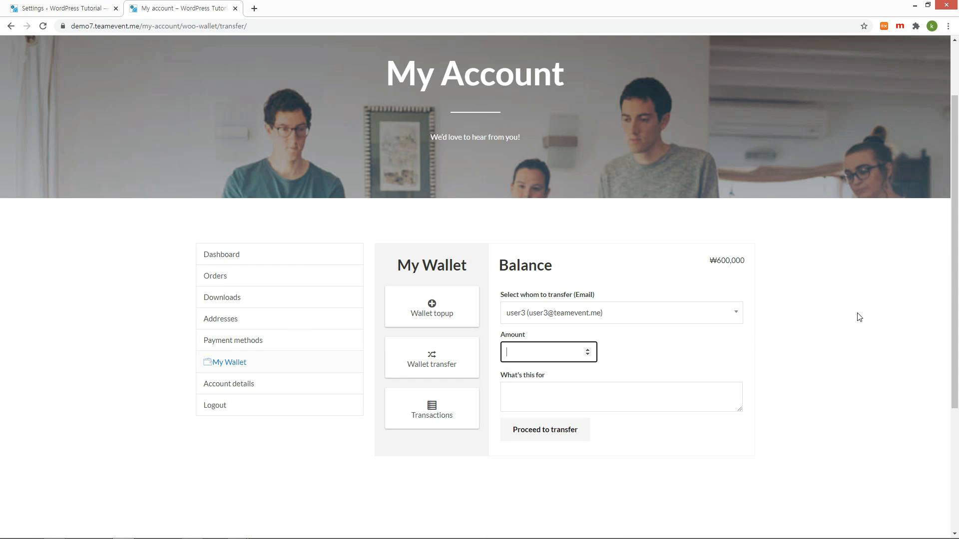
{"action": "type", "text": "00000"}
{"action": "left_click", "coordinate": [567, 394]}
{"action": "type", "text": "Transfer"}
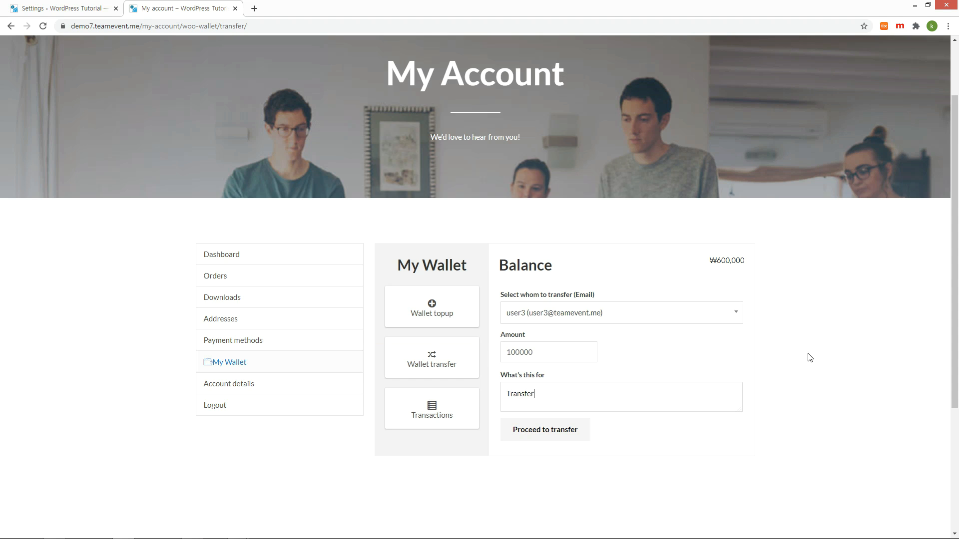
{"action": "left_click", "coordinate": [568, 438]}
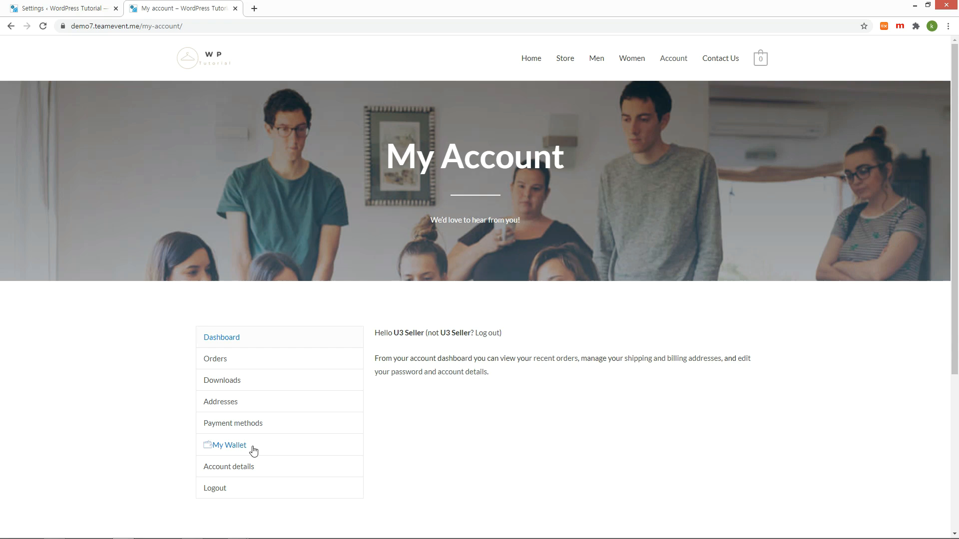
{"action": "left_click", "coordinate": [253, 447]}
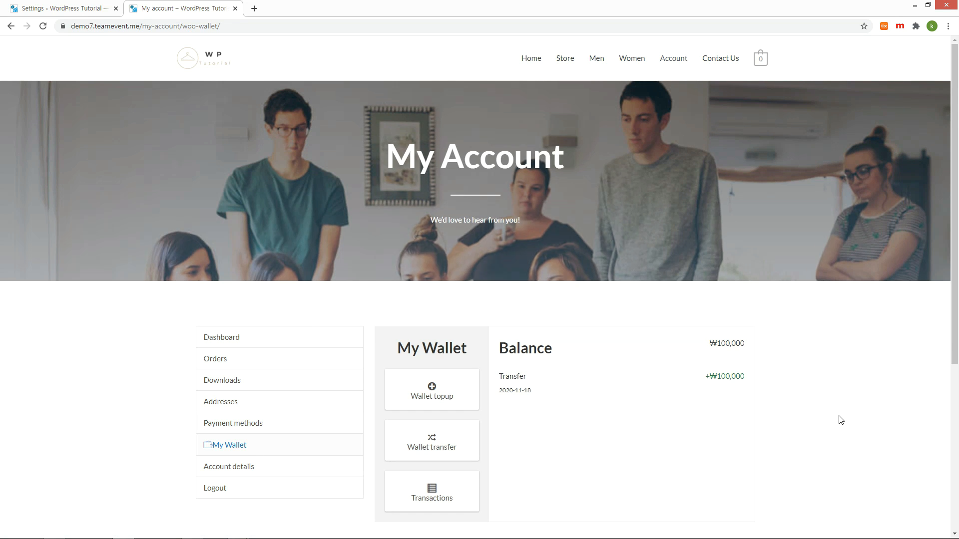
{"action": "scroll", "coordinate": [838, 418], "scroll_direction": "down", "scroll_amount": 2}
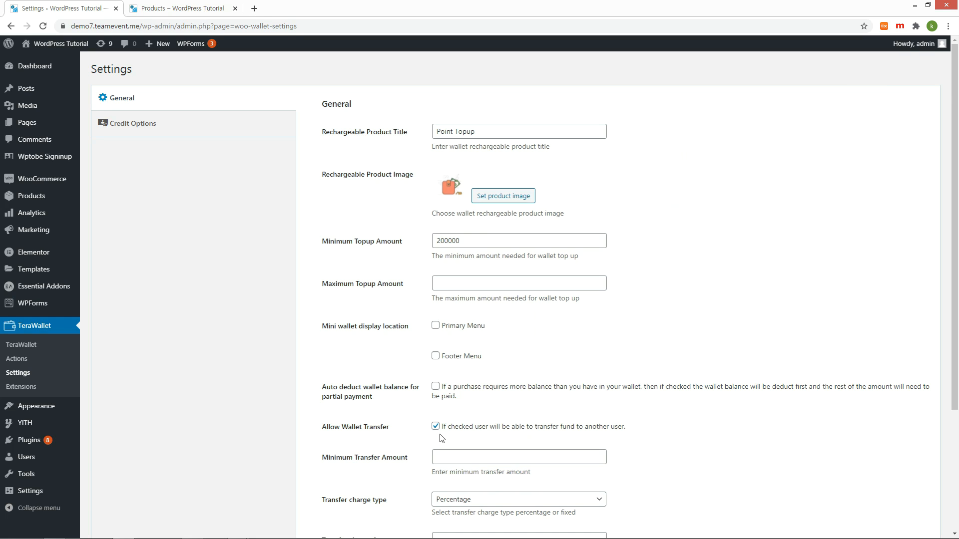
Disable wallet transfers and enable 1% cashback for carts of at least 30000, then save.
{"action": "left_click", "coordinate": [436, 427]}
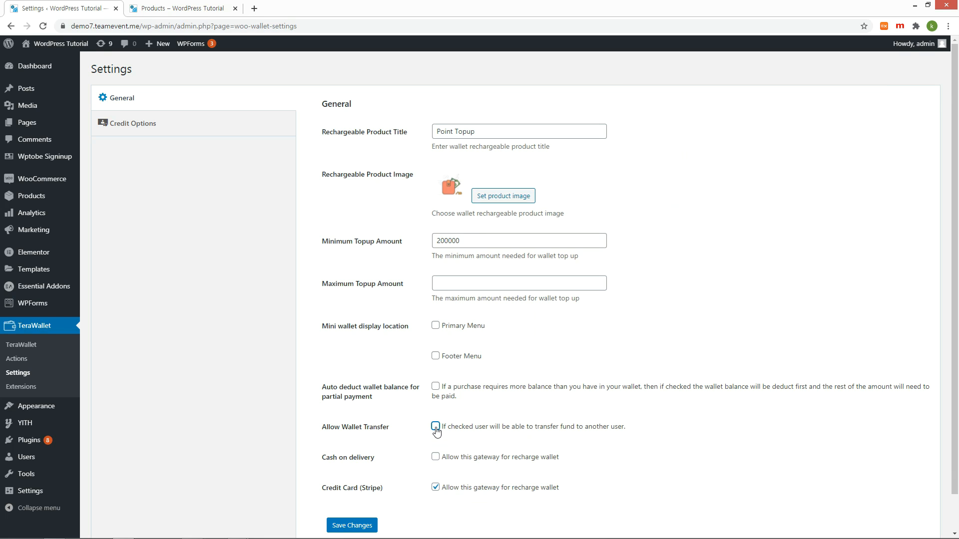
{"action": "left_click", "coordinate": [129, 129]}
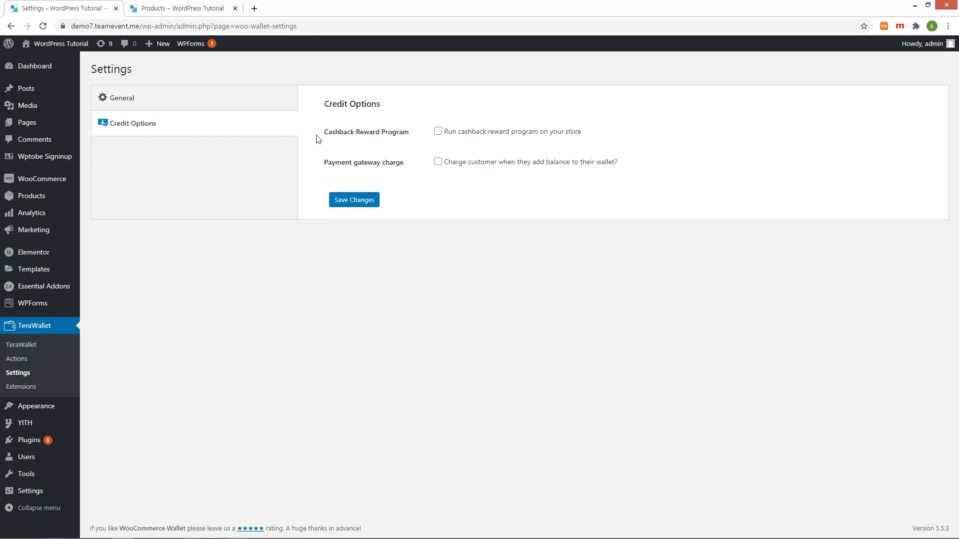
{"action": "left_click", "coordinate": [438, 132]}
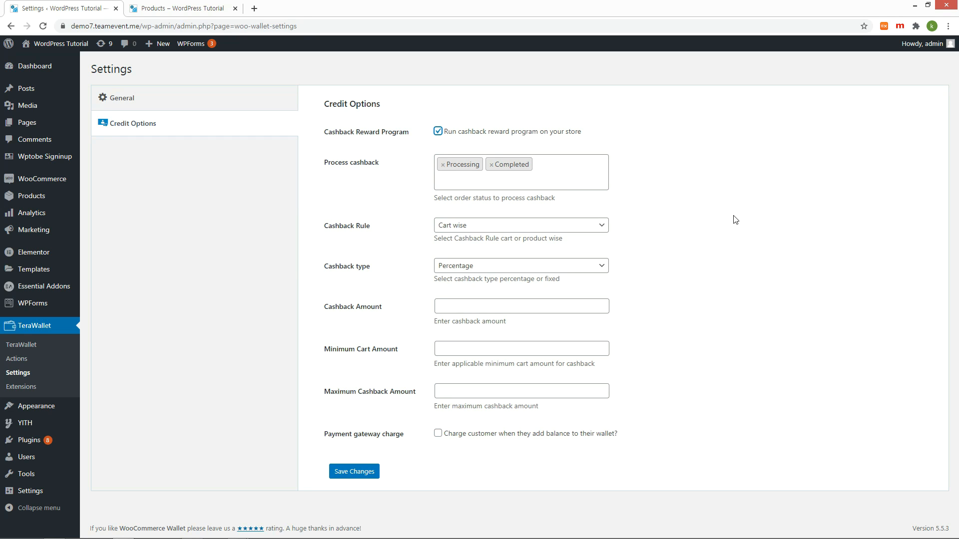
{"action": "left_click", "coordinate": [487, 308]}
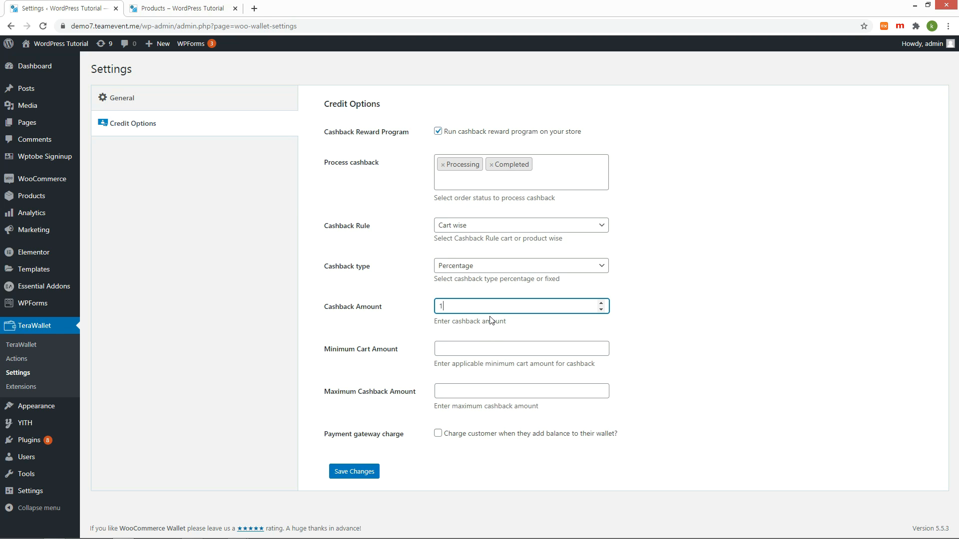
{"action": "left_click", "coordinate": [493, 350]}
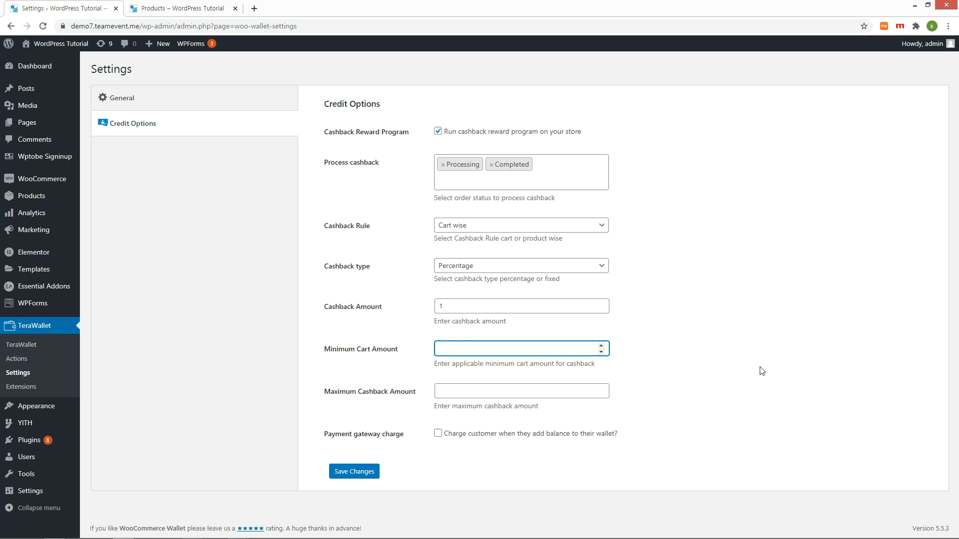
{"action": "type", "text": "30000"}
{"action": "left_click", "coordinate": [363, 476]}
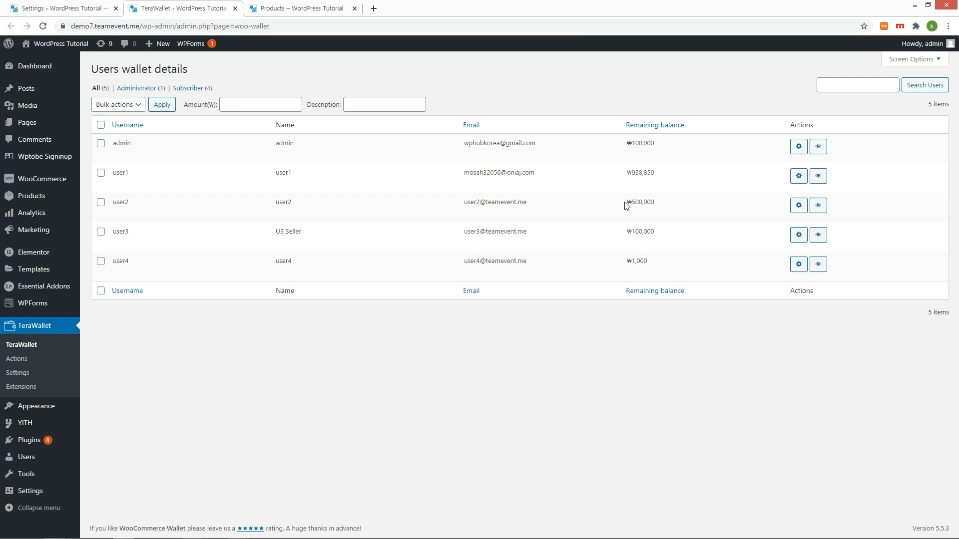
{"action": "left_click_drag", "start_coordinate": [625, 201], "coordinate": [661, 206]}
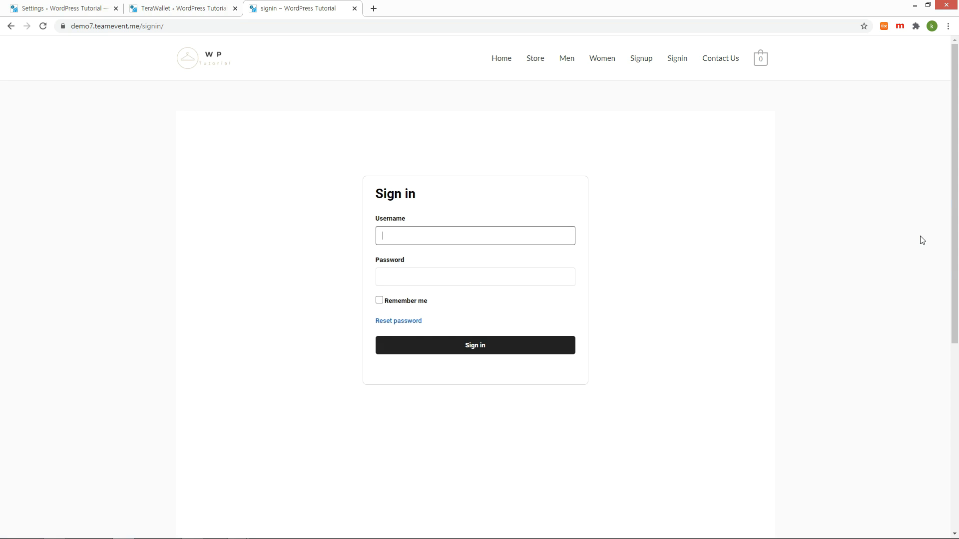
Sign in with the account password and place order #1700 paid from the wallet.
{"action": "key", "text": "Tab"}
{"action": "type", "text": "1234"}
{"action": "key", "text": "Return"}
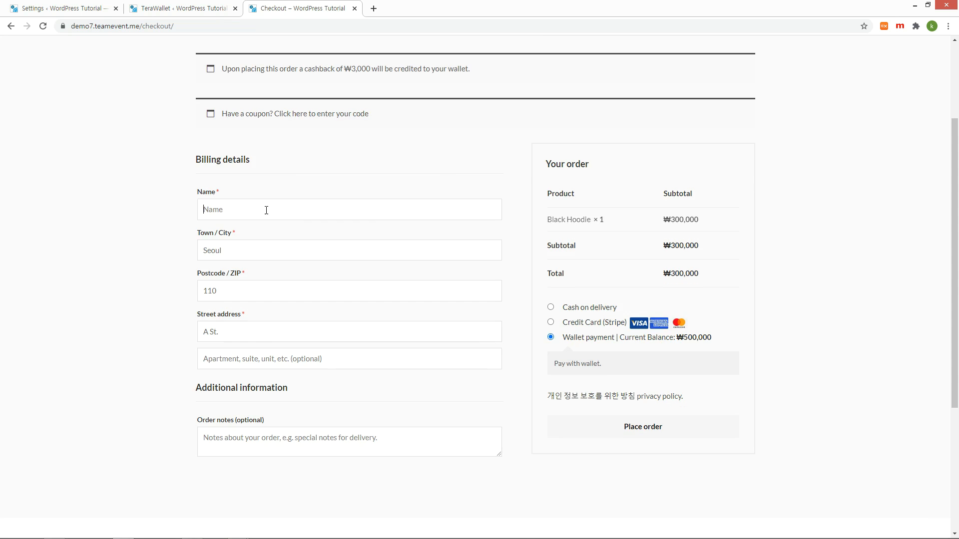
{"action": "type", "text": "back Test"}
{"action": "left_click", "coordinate": [644, 427]}
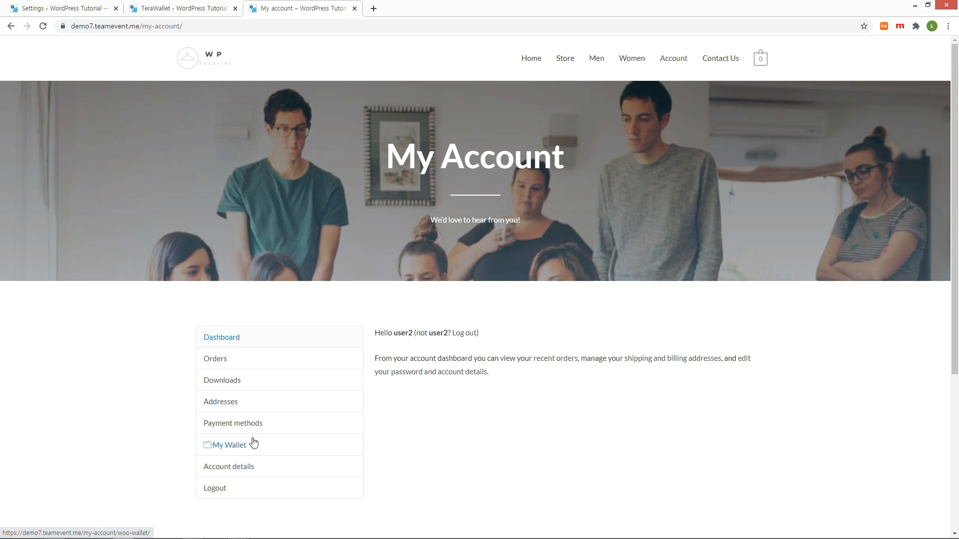
Confirm the ₩3,000 cashback credit and ₩203,000 balance in My Wallet.
{"action": "left_click", "coordinate": [250, 444]}
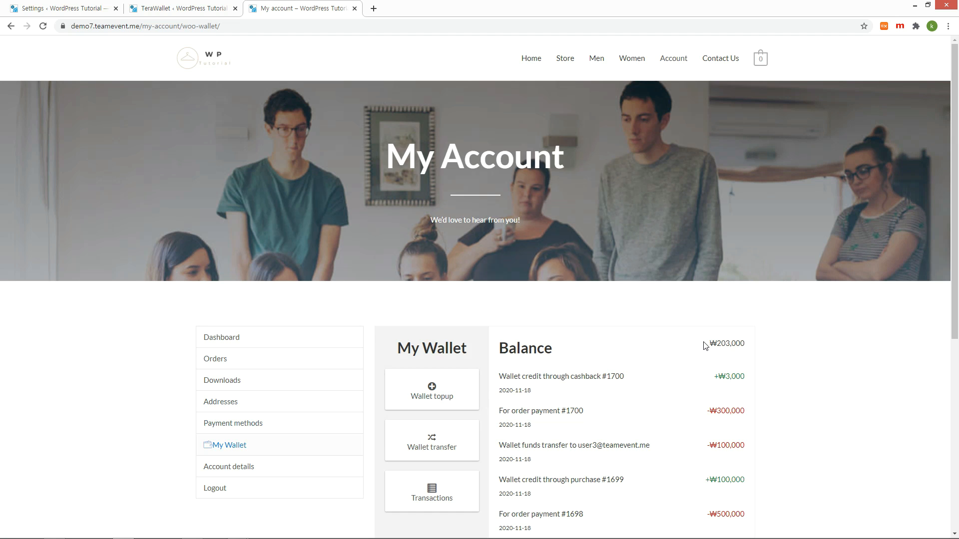
{"action": "left_click_drag", "start_coordinate": [745, 343], "coordinate": [745, 343]}
{"action": "double_click", "coordinate": [730, 343]}
{"action": "double_click", "coordinate": [735, 375]}
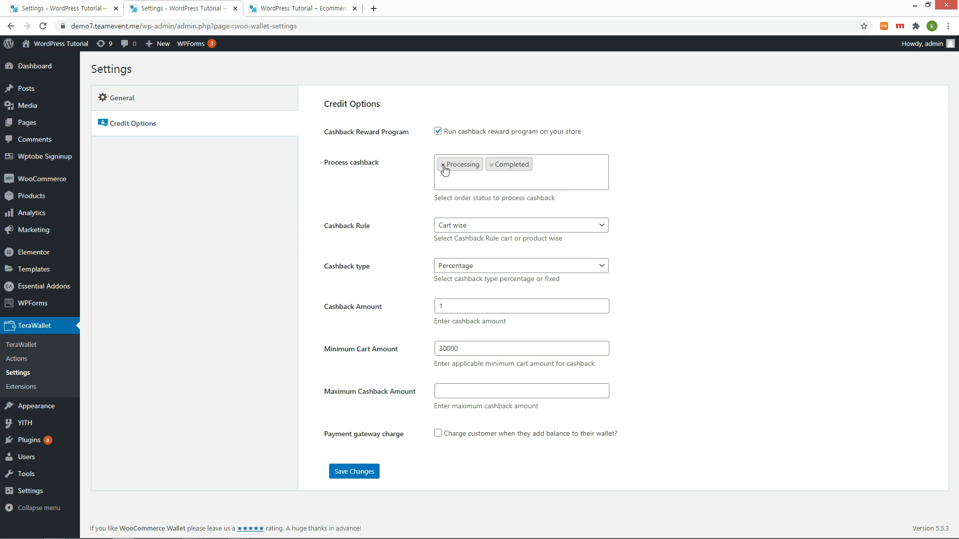
Limit cashback processing to Completed orders, save, and open Blue Denim Shorts in the store.
{"action": "left_click", "coordinate": [442, 164]}
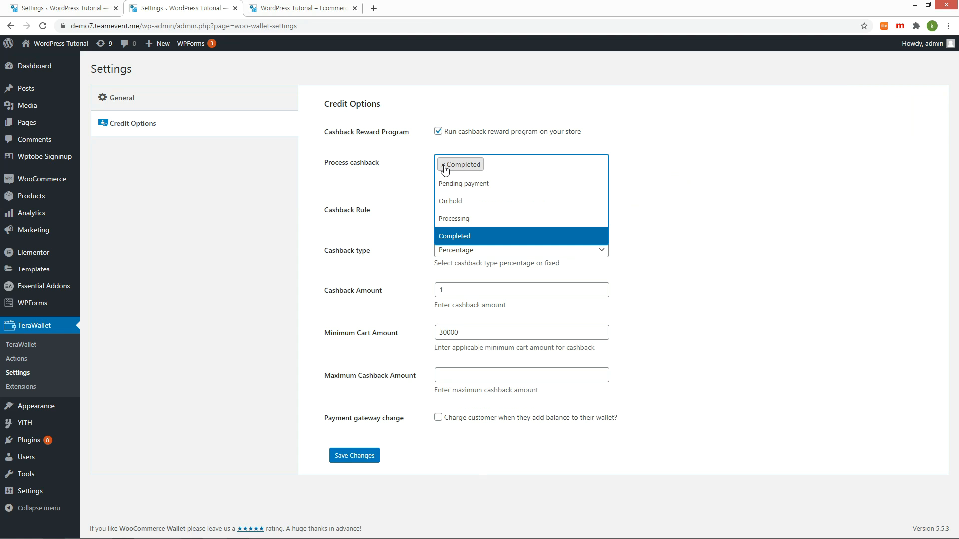
{"action": "left_click", "coordinate": [677, 195]}
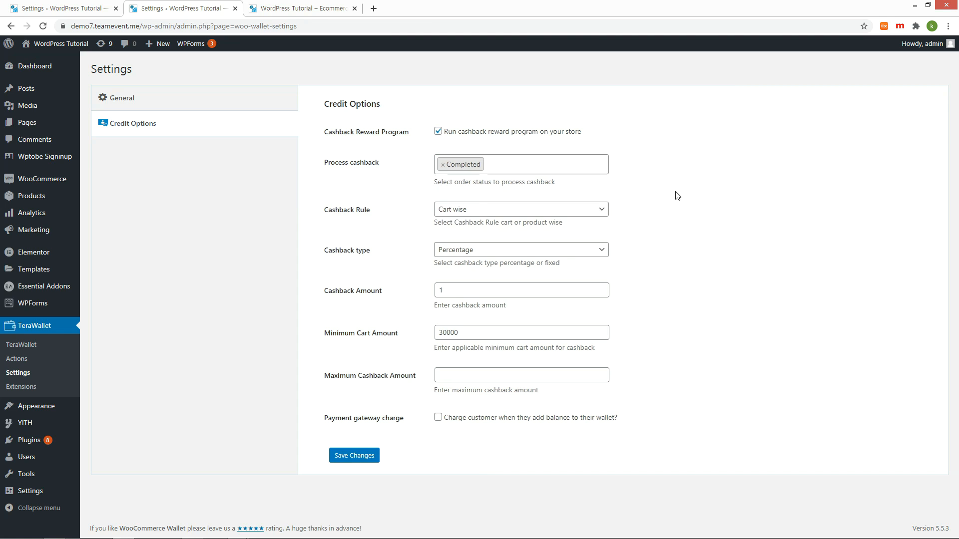
{"action": "left_click", "coordinate": [354, 454]}
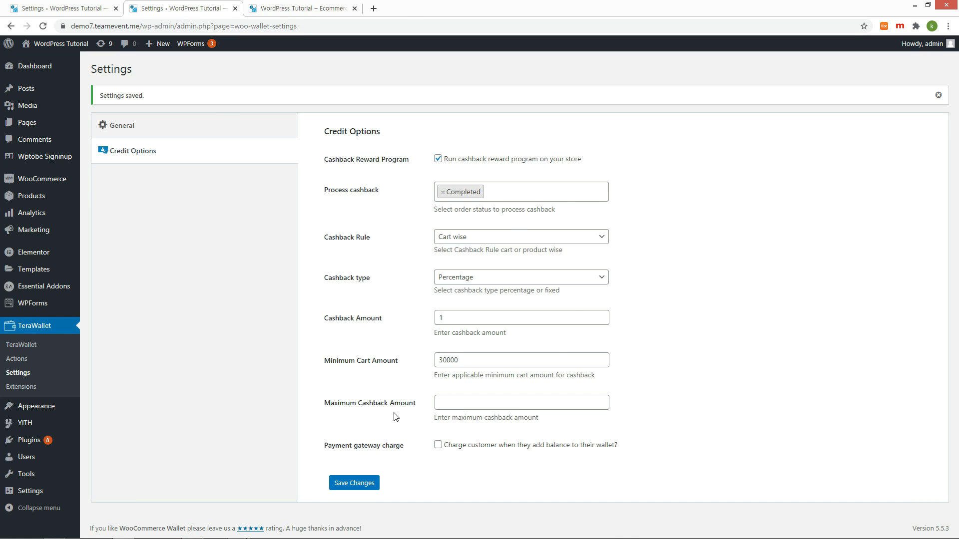
{"action": "key", "text": "ctrl+Tab"}
{"action": "left_click", "coordinate": [511, 404]}
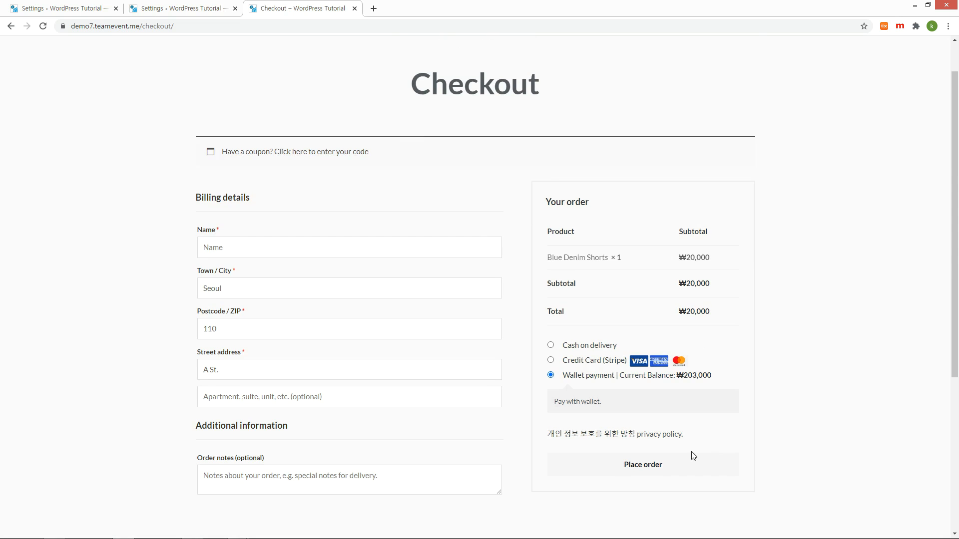
Pay for Blue Denim Shorts by wallet, mark order #1701 Completed, and check the ₩183,000 balance.
{"action": "left_click", "coordinate": [653, 466]}
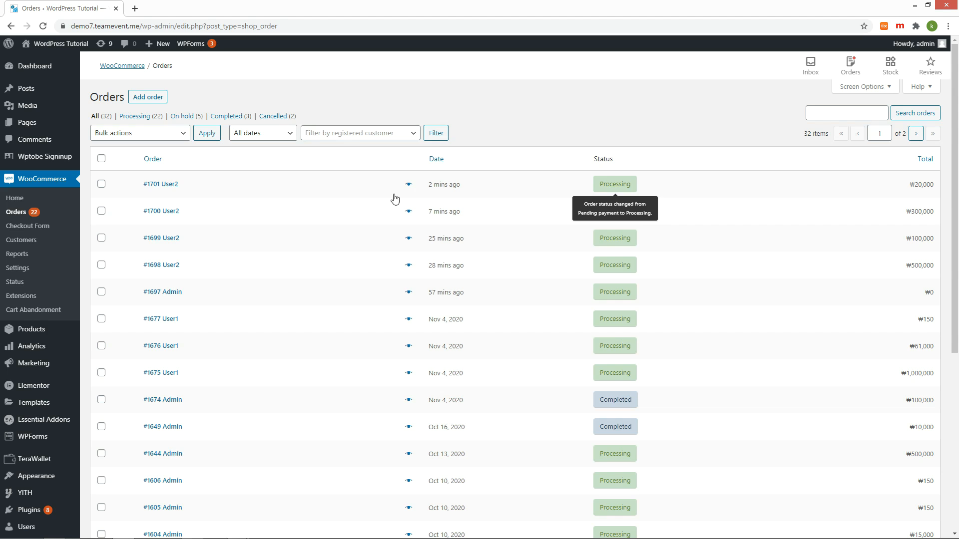
{"action": "left_click", "coordinate": [161, 184]}
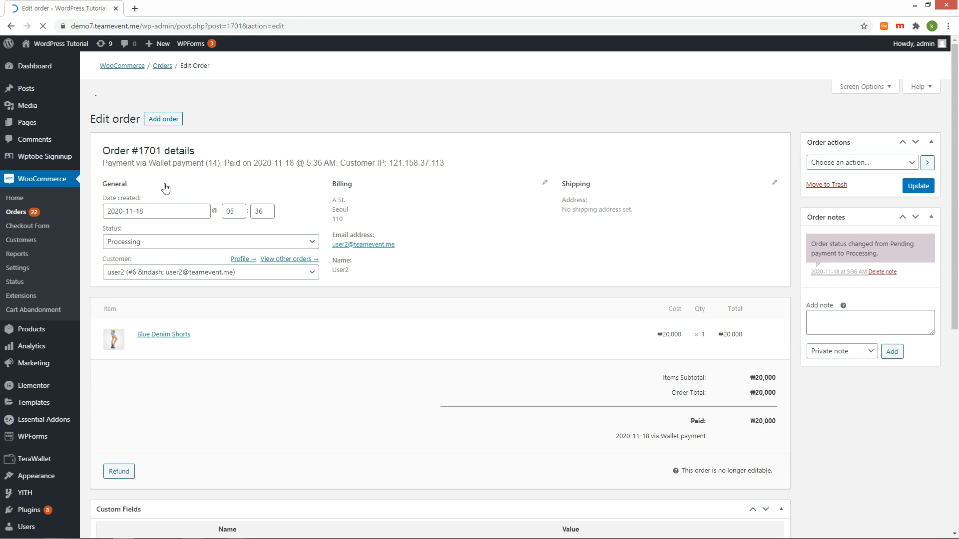
{"action": "left_click", "coordinate": [210, 220]}
{"action": "left_click", "coordinate": [150, 282]}
{"action": "left_click", "coordinate": [918, 164]}
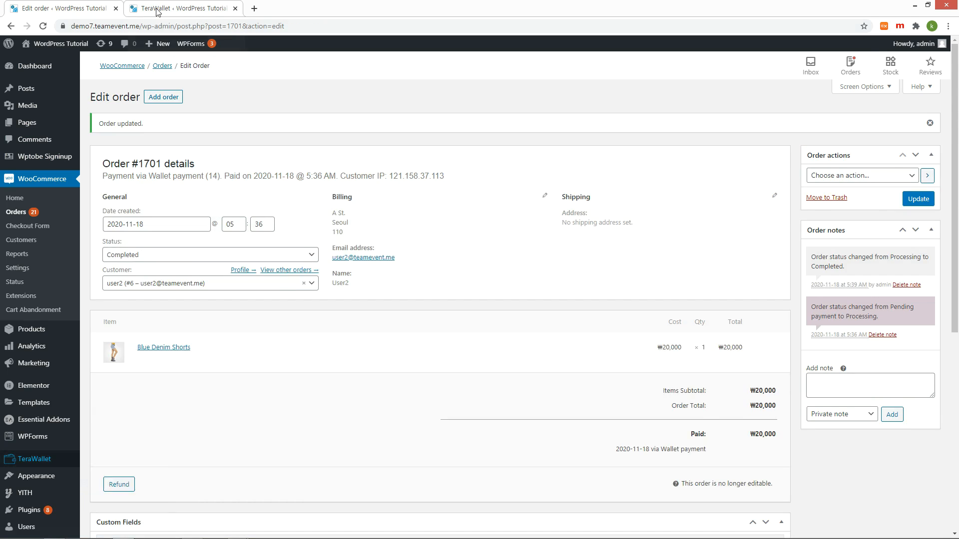
{"action": "left_click", "coordinate": [156, 9]}
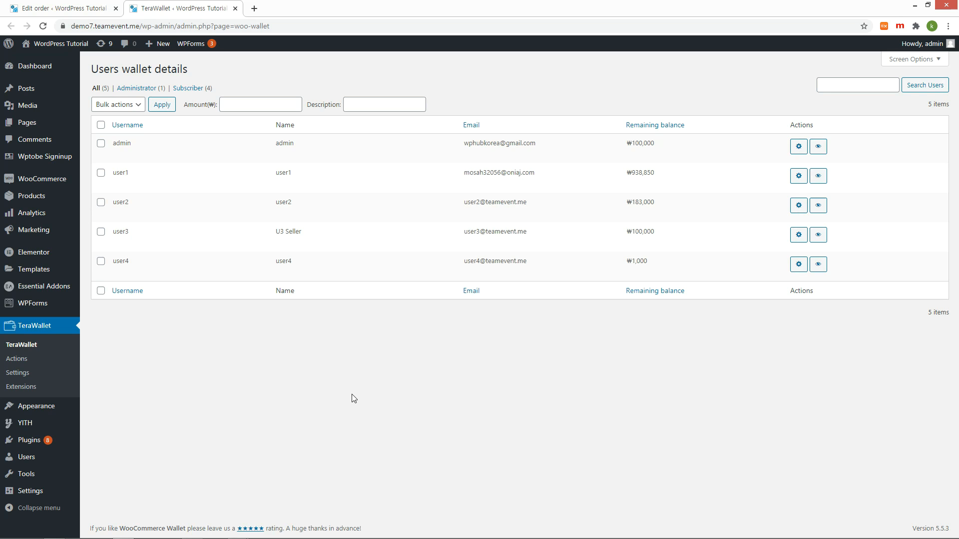
{"action": "double_click", "coordinate": [643, 201]}
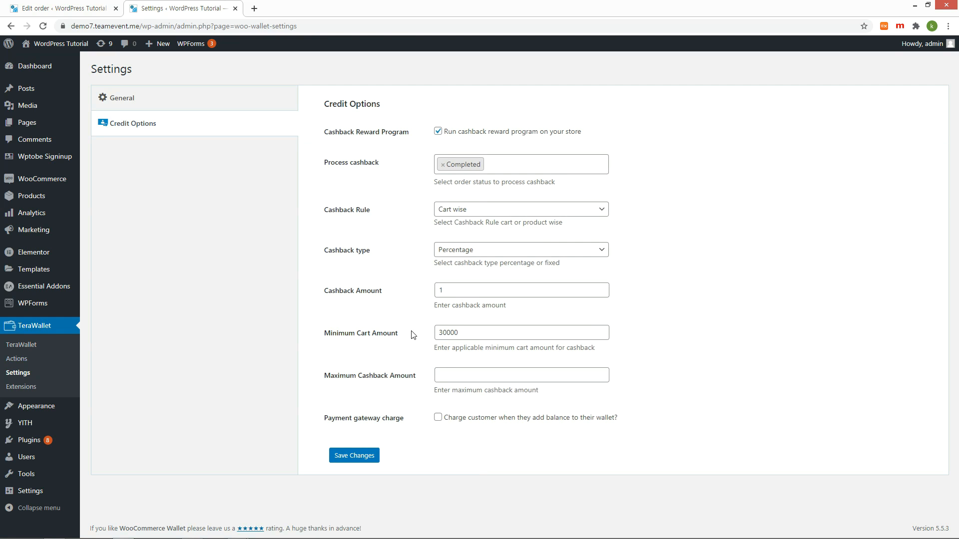
Lower the cashback Minimum Cart Amount to 10000 and save.
{"action": "left_click_drag", "start_coordinate": [443, 335], "coordinate": [411, 335]}
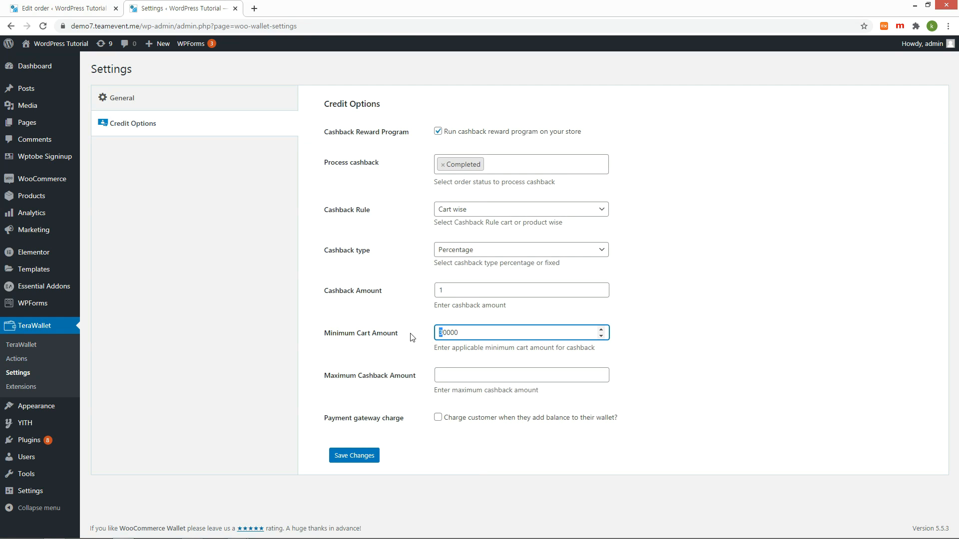
{"action": "type", "text": "1"}
{"action": "left_click", "coordinate": [354, 455]}
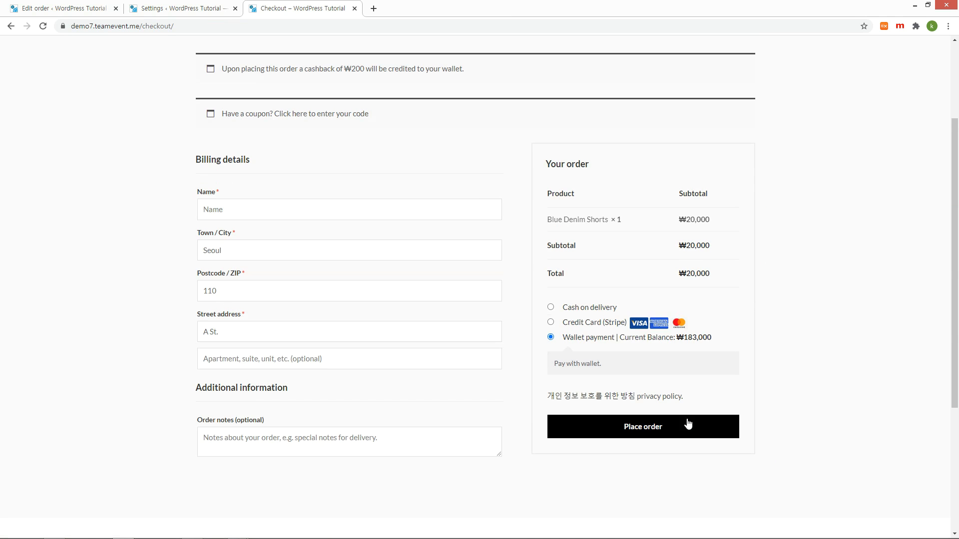
Place a wallet-paid store order and check the ₩163,000 balance in My Wallet.
{"action": "left_click", "coordinate": [688, 424]}
{"action": "left_click", "coordinate": [674, 60]}
{"action": "left_click", "coordinate": [254, 451]}
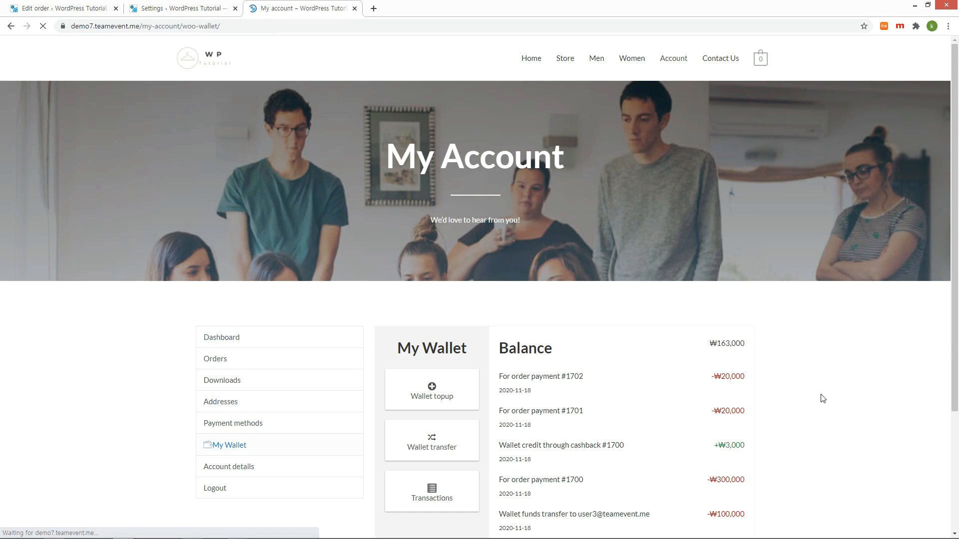
{"action": "double_click", "coordinate": [723, 343]}
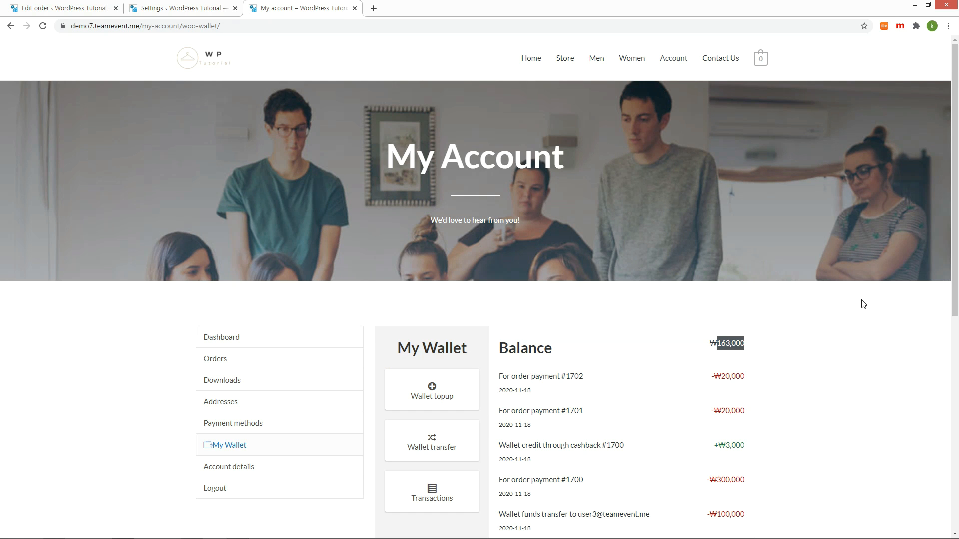
Mark order #1702 Completed and confirm the customer's balance is now ₩163,200.
{"action": "left_click", "coordinate": [167, 185]}
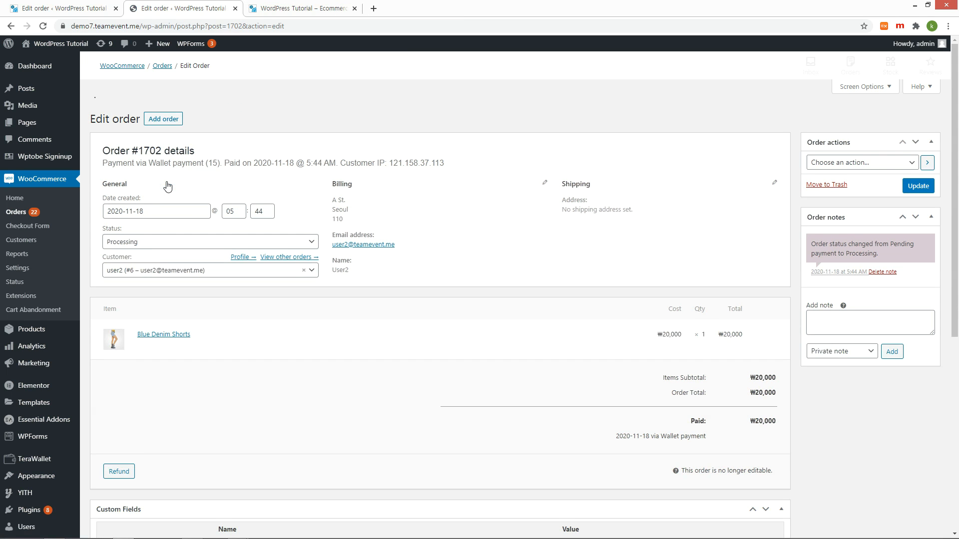
{"action": "left_click", "coordinate": [310, 220]}
{"action": "left_click", "coordinate": [210, 283]}
{"action": "left_click", "coordinate": [916, 164]}
{"action": "left_click", "coordinate": [35, 462]}
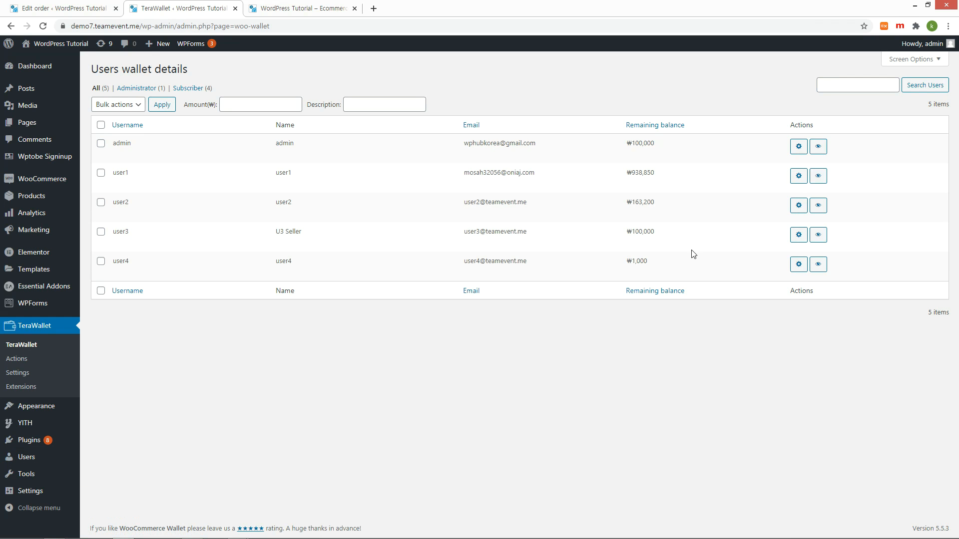
{"action": "double_click", "coordinate": [649, 204]}
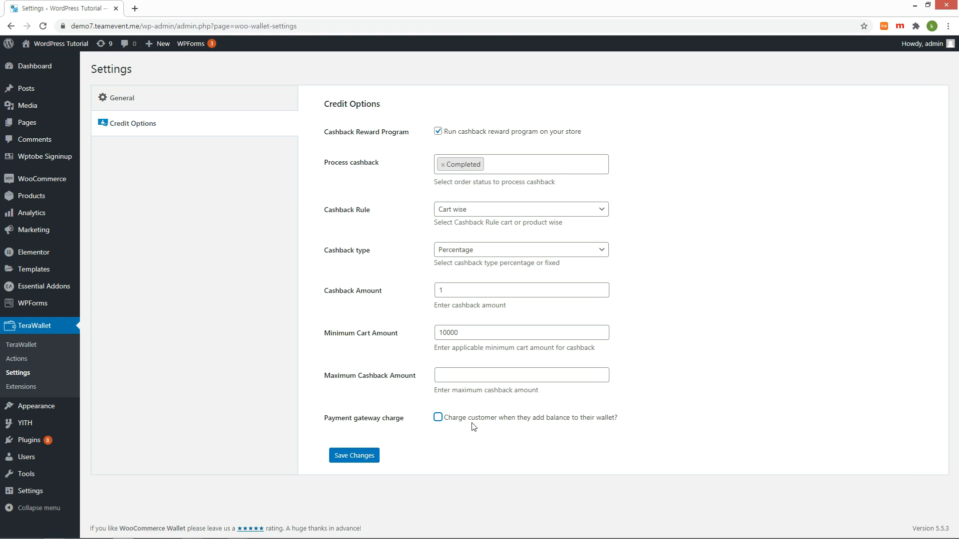
Enable a 10 percent payment gateway charge for Credit Card (Stripe) top-ups and save.
{"action": "left_click", "coordinate": [437, 417]}
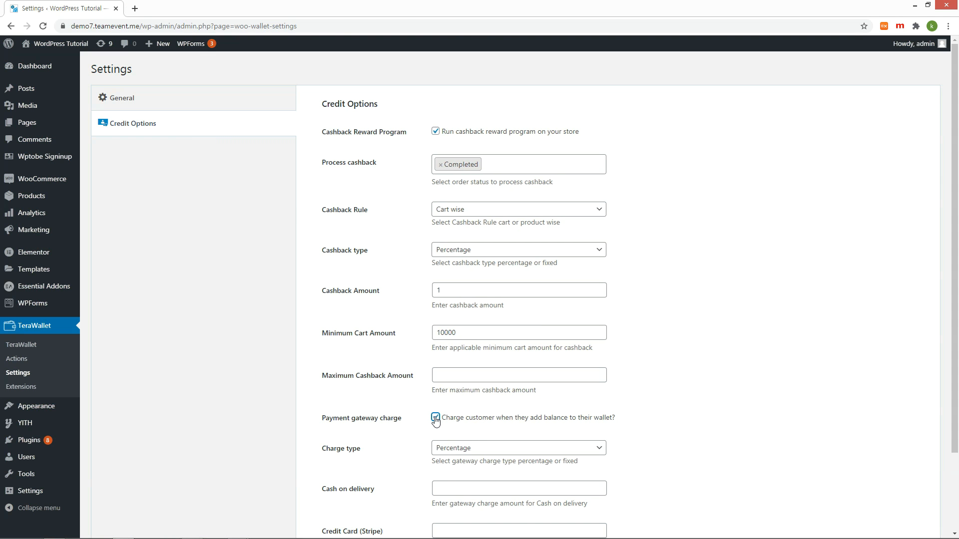
{"action": "scroll", "coordinate": [435, 419], "scroll_direction": "down", "scroll_amount": 2}
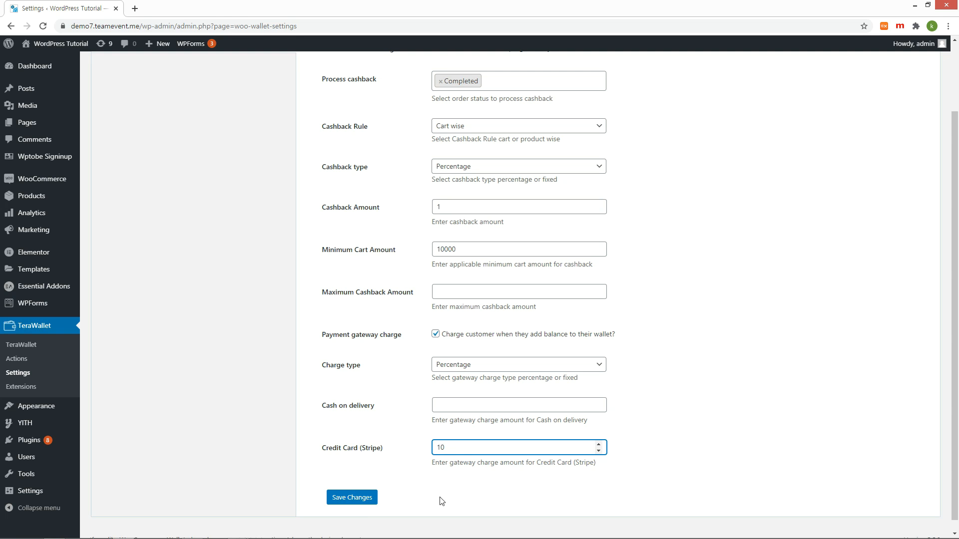
{"action": "left_click", "coordinate": [368, 503]}
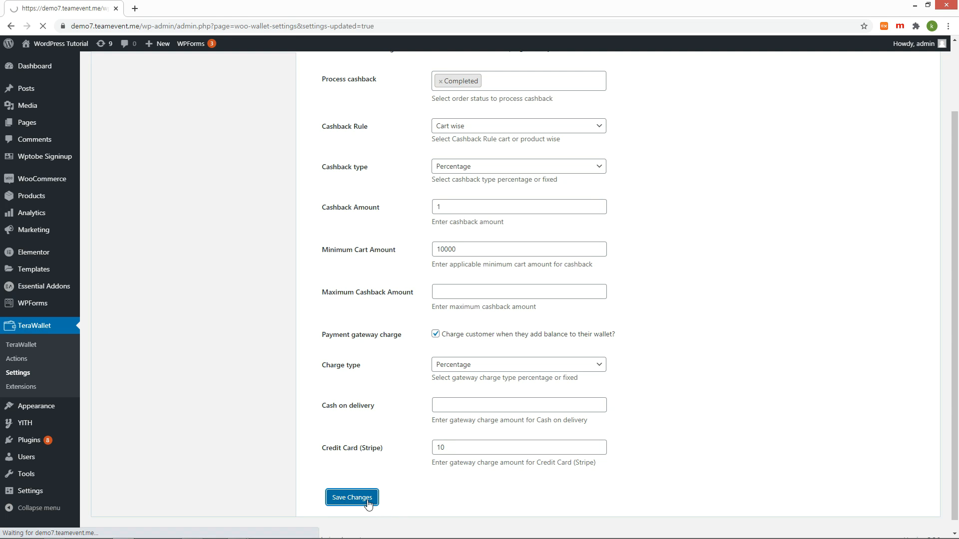
{"action": "scroll", "coordinate": [602, 408], "scroll_direction": "down", "scroll_amount": 3}
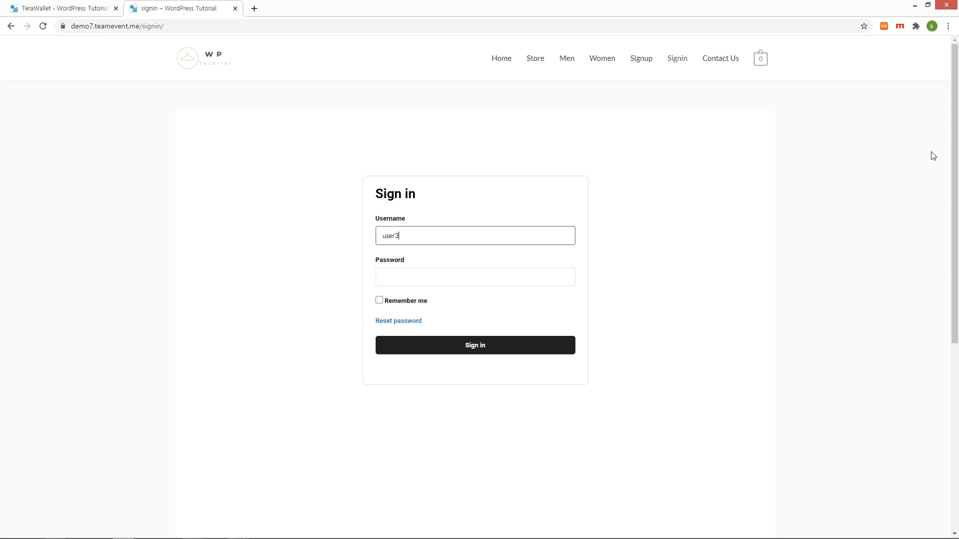
Sign in as the other customer and add a ₩300,000 wallet top-up to checkout.
{"action": "key", "text": "Tab"}
{"action": "type", "text": "1234"}
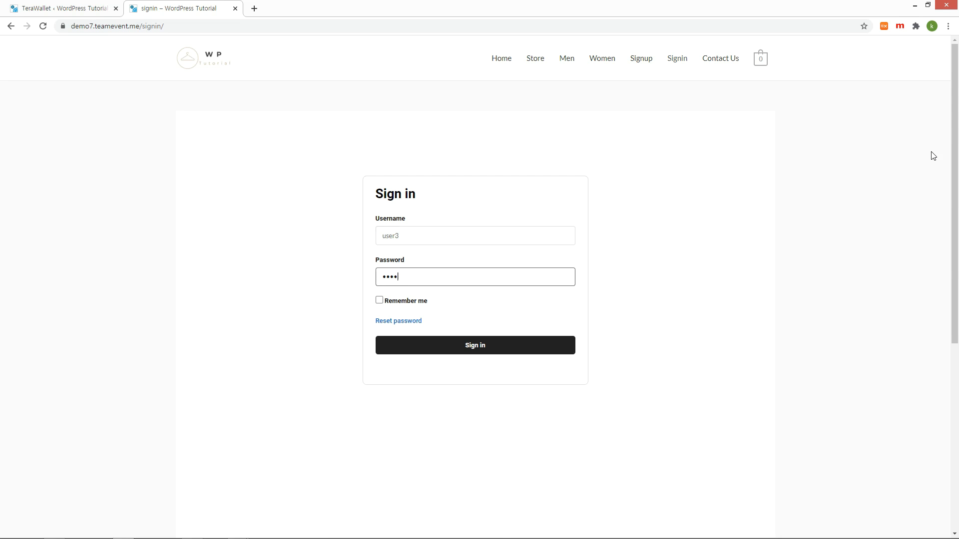
{"action": "key", "text": "Return"}
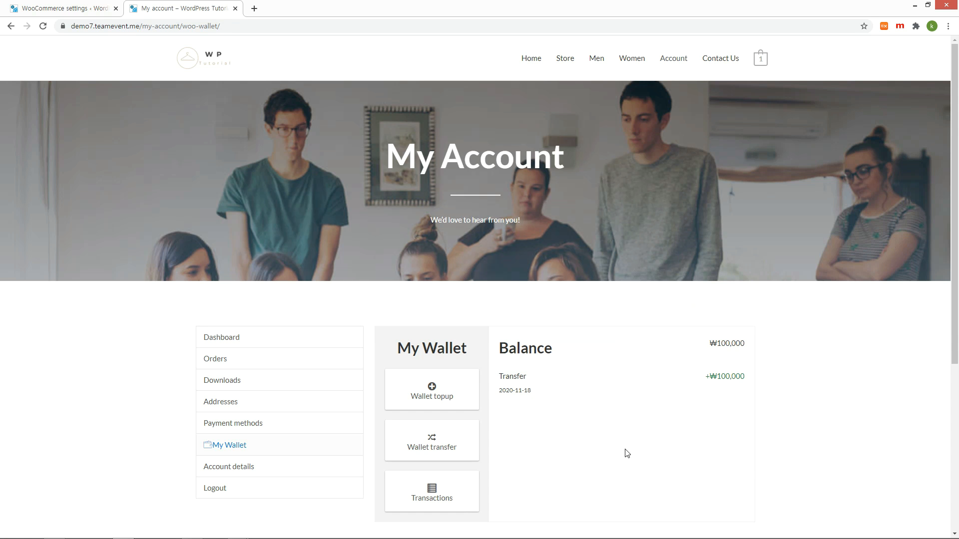
{"action": "left_click", "coordinate": [450, 396]}
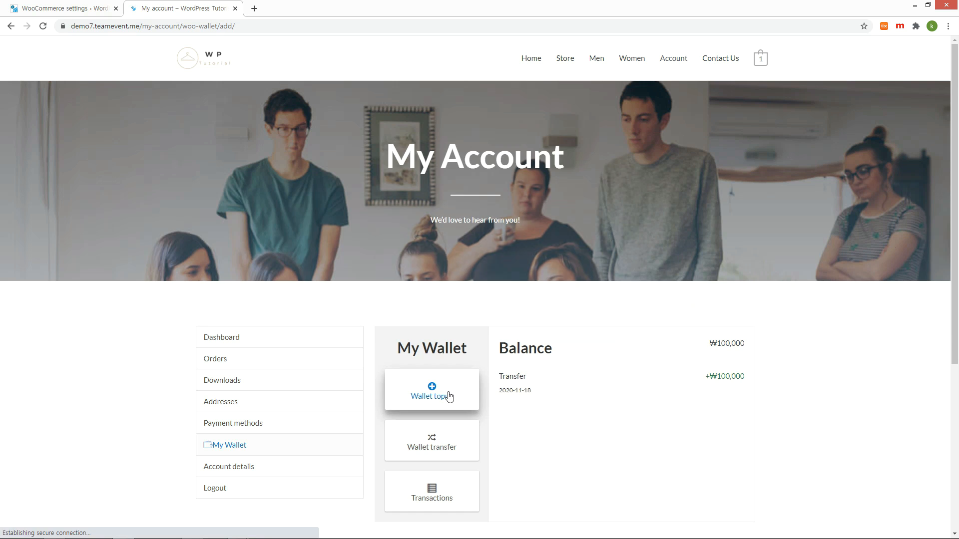
{"action": "left_click", "coordinate": [577, 394]}
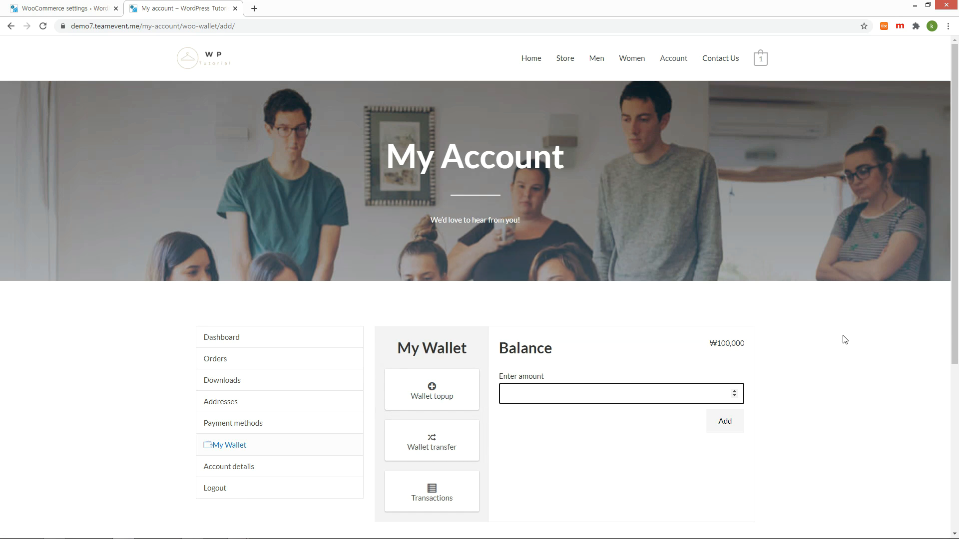
{"action": "type", "text": "300000"}
{"action": "left_click", "coordinate": [724, 421]}
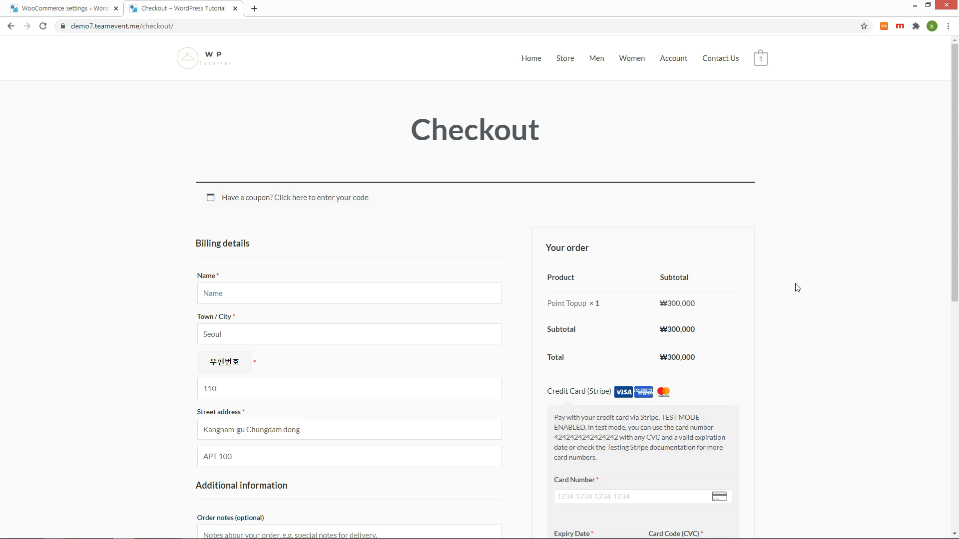
Enter the billing name and Stripe test card details, then place the top-up order.
{"action": "scroll", "coordinate": [355, 201], "scroll_direction": "down", "scroll_amount": 2}
{"action": "left_click", "coordinate": [355, 202]}
{"action": "type", "text": "User3"}
{"action": "double_click", "coordinate": [587, 354]}
{"action": "left_click", "coordinate": [622, 413]}
{"action": "key", "text": "ctrl+v"}
{"action": "type", "text": "0122"}
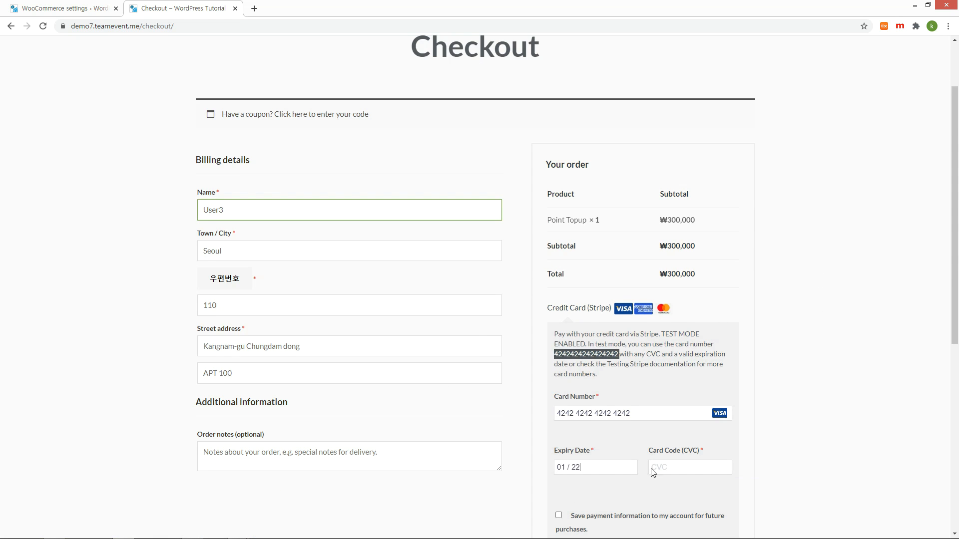
{"action": "left_click", "coordinate": [654, 469]}
{"action": "type", "text": "111"}
{"action": "scroll", "coordinate": [702, 460], "scroll_direction": "down", "scroll_amount": 2}
{"action": "left_click", "coordinate": [677, 435]}
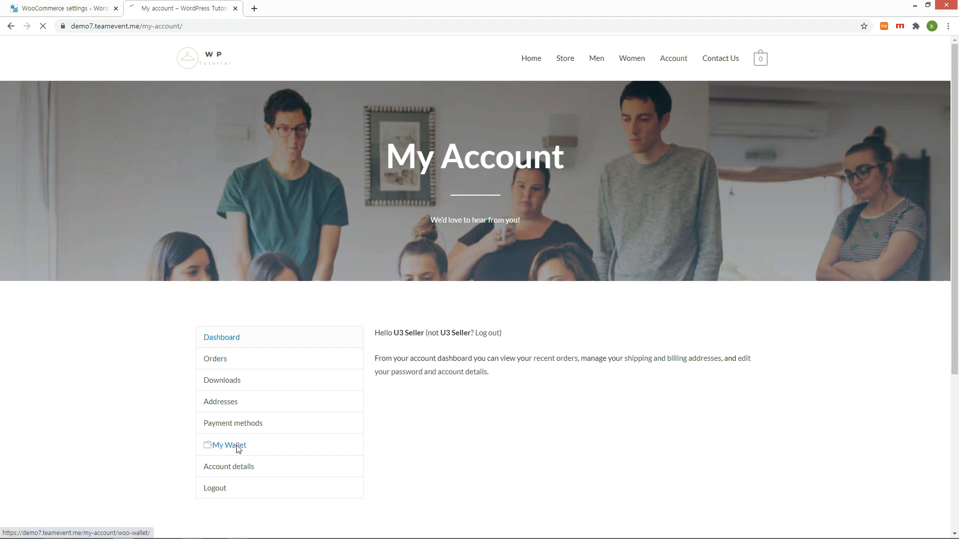
Confirm only ₩270,000 was credited, bringing the wallet balance to ₩370,000.
{"action": "left_click", "coordinate": [237, 447]}
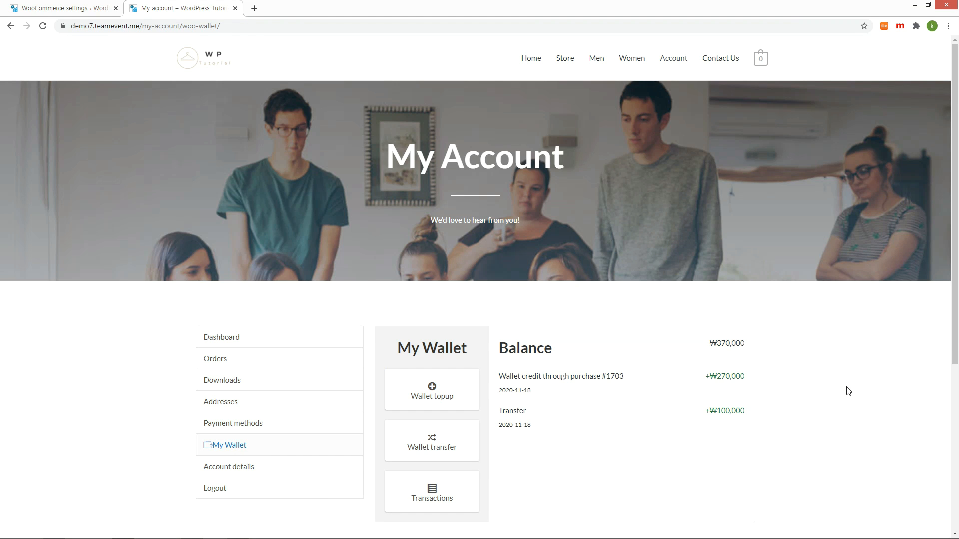
{"action": "double_click", "coordinate": [732, 377]}
{"action": "left_click", "coordinate": [832, 385]}
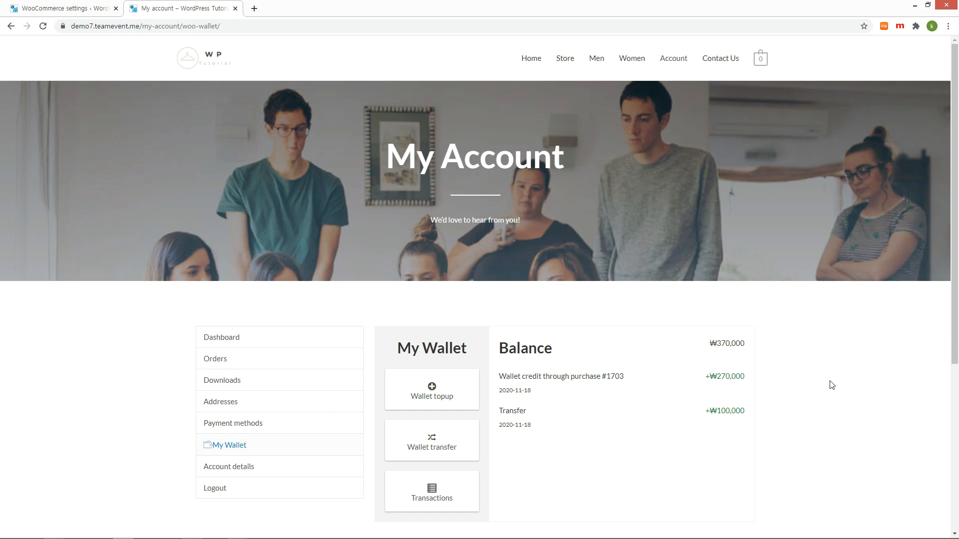